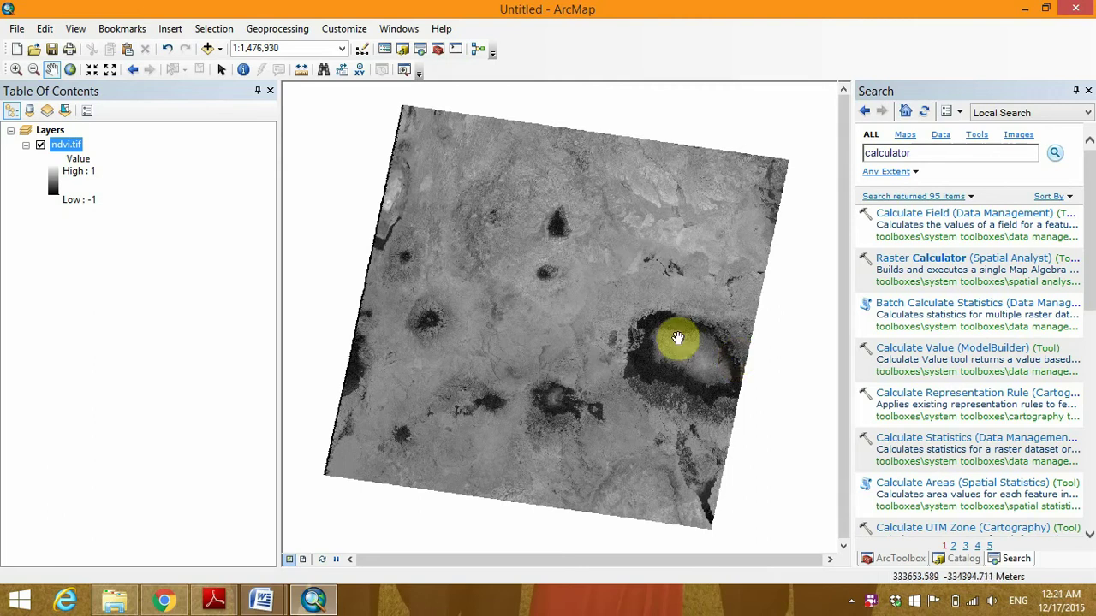
Step: Bring the PDF paper in Adobe Reader to the front, showing Table 3 on emissivity from NDVI
left_click(213, 605)
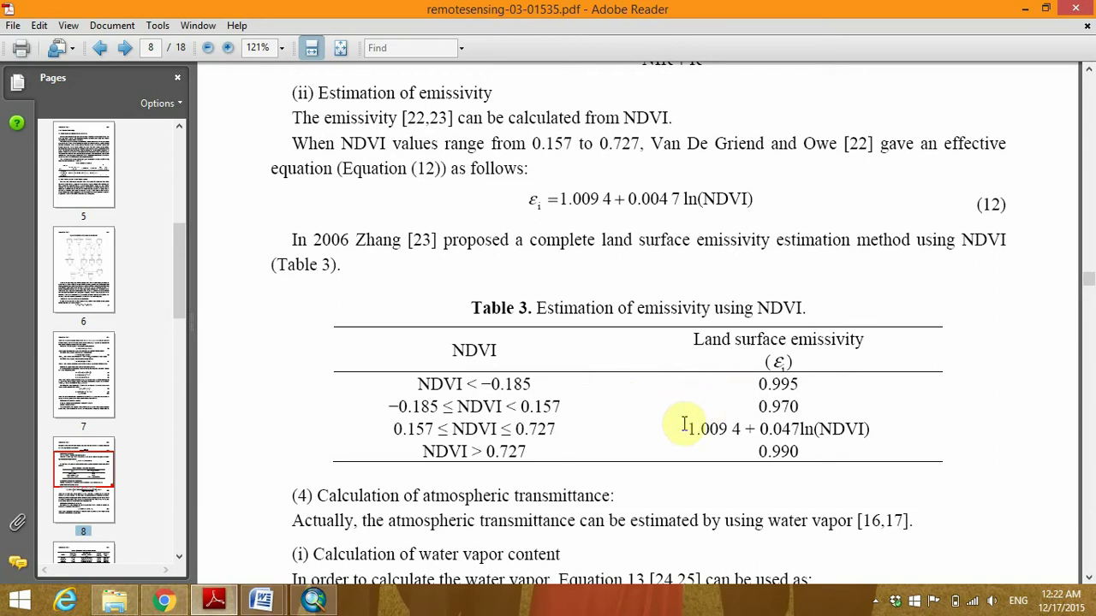
Step: Highlight Table 3's mid-range emissivity formula and the 0.990 value, then return to ArcMap
left_click_drag(687, 429, 869, 433)
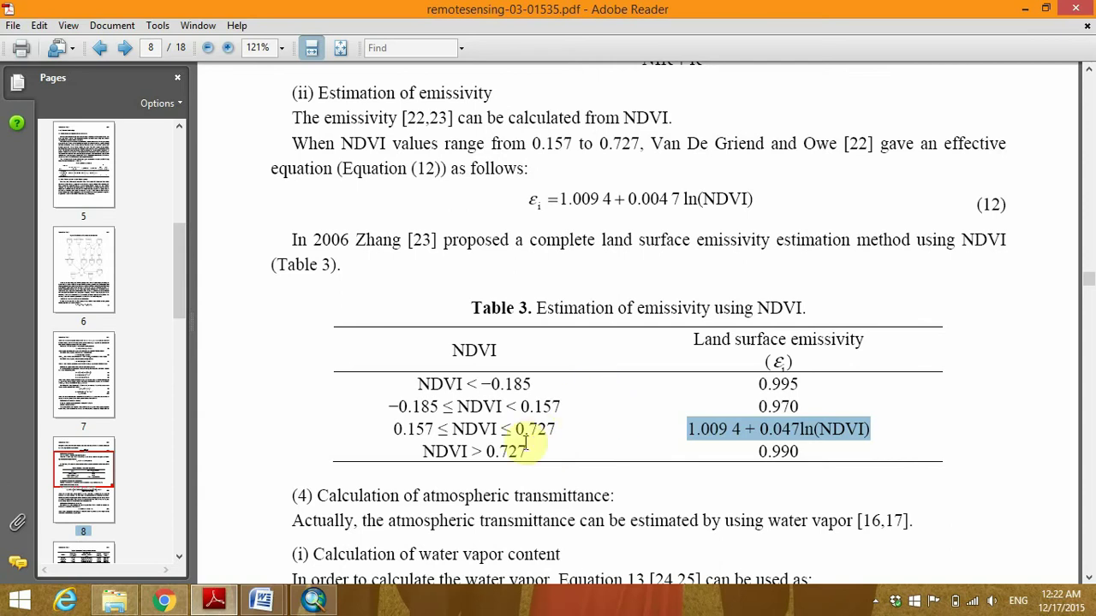
left_click(760, 450)
left_click_drag(760, 450, 805, 452)
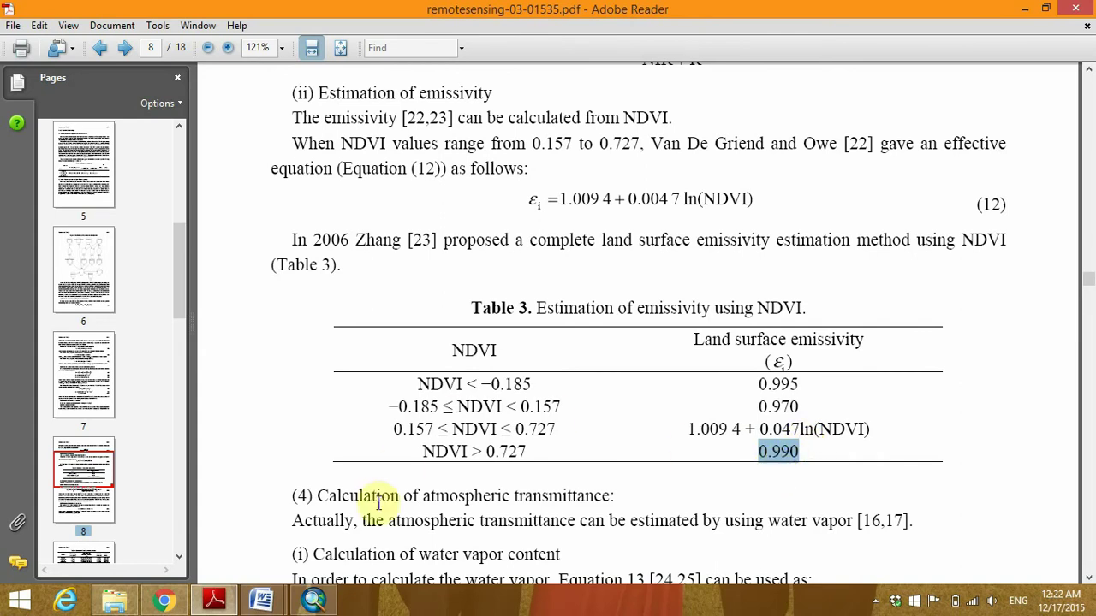
left_click(311, 602)
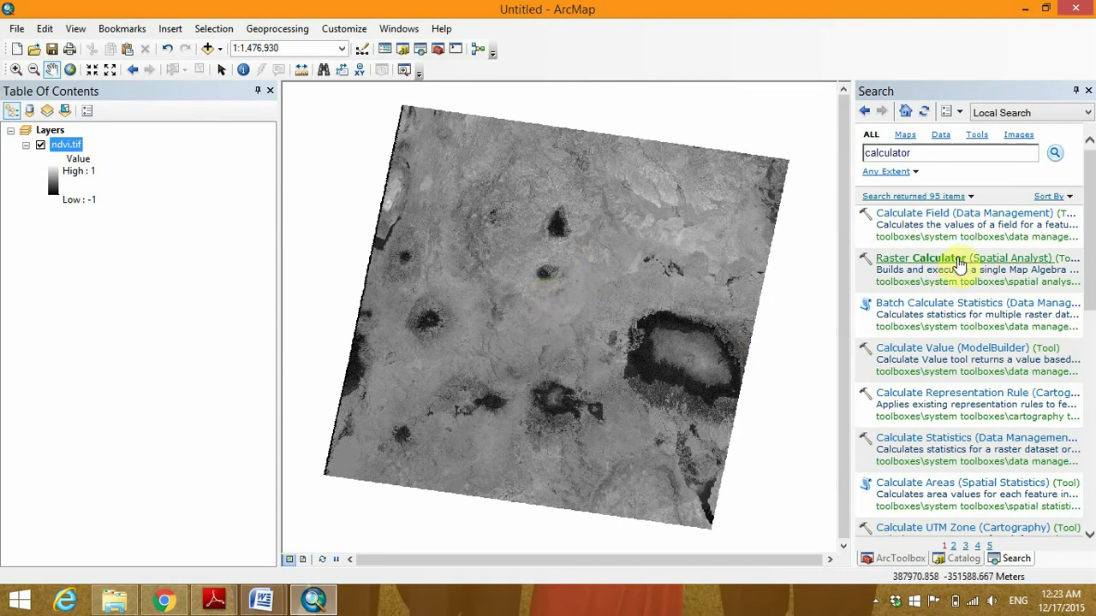
Step: Open Raster Calculator and copy the single-line Con expression from the Belge1 Word document
left_click(958, 267)
left_click_drag(579, 127, 559, 127)
mouse_move(262, 598)
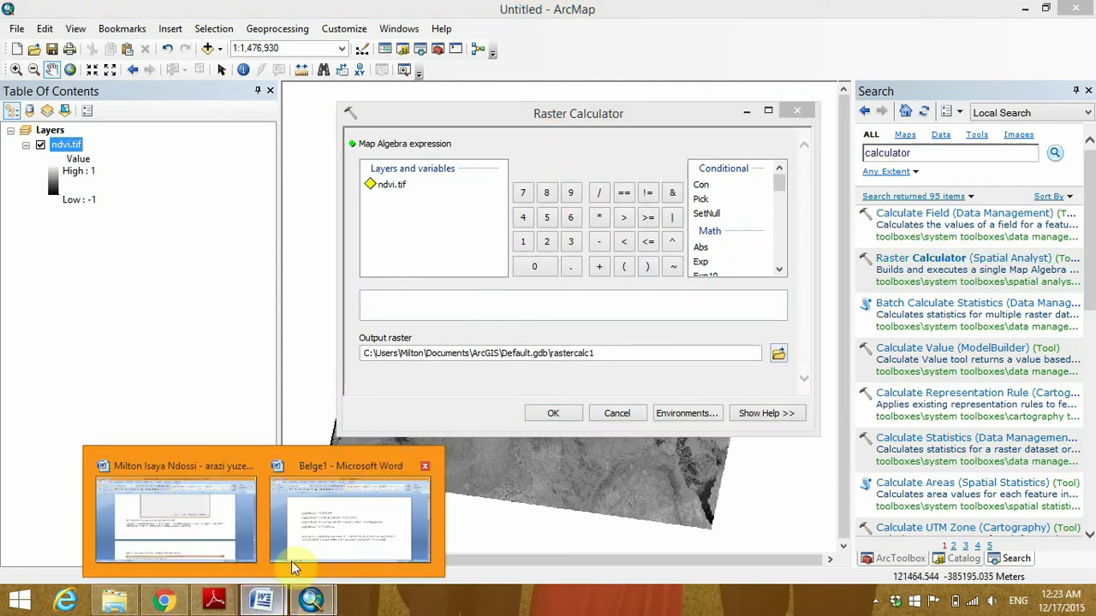
left_click(322, 531)
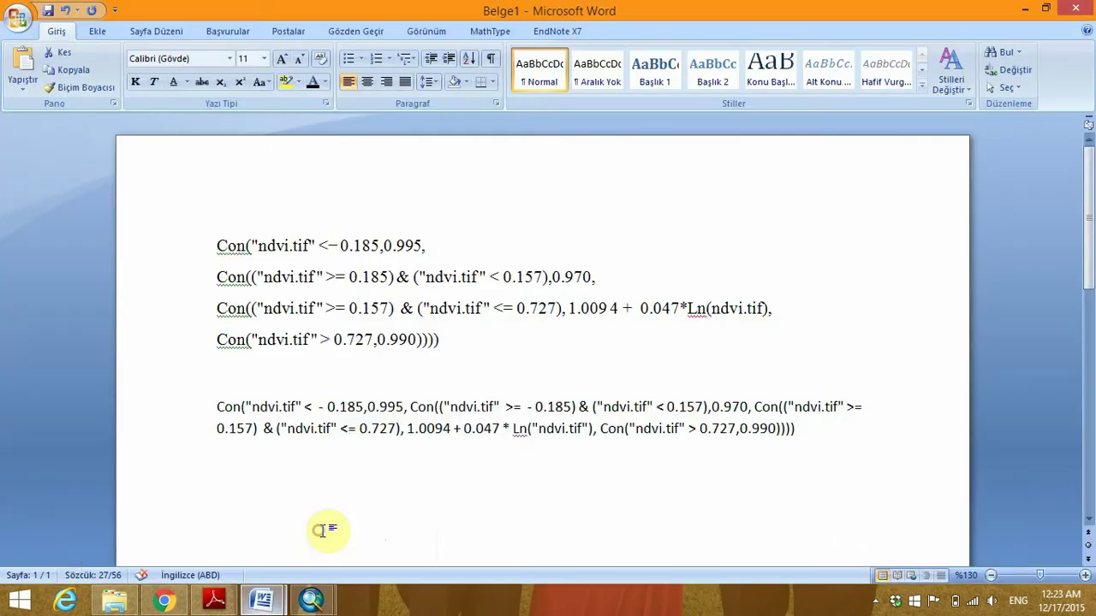
left_click(441, 473)
left_click_drag(819, 435, 226, 413)
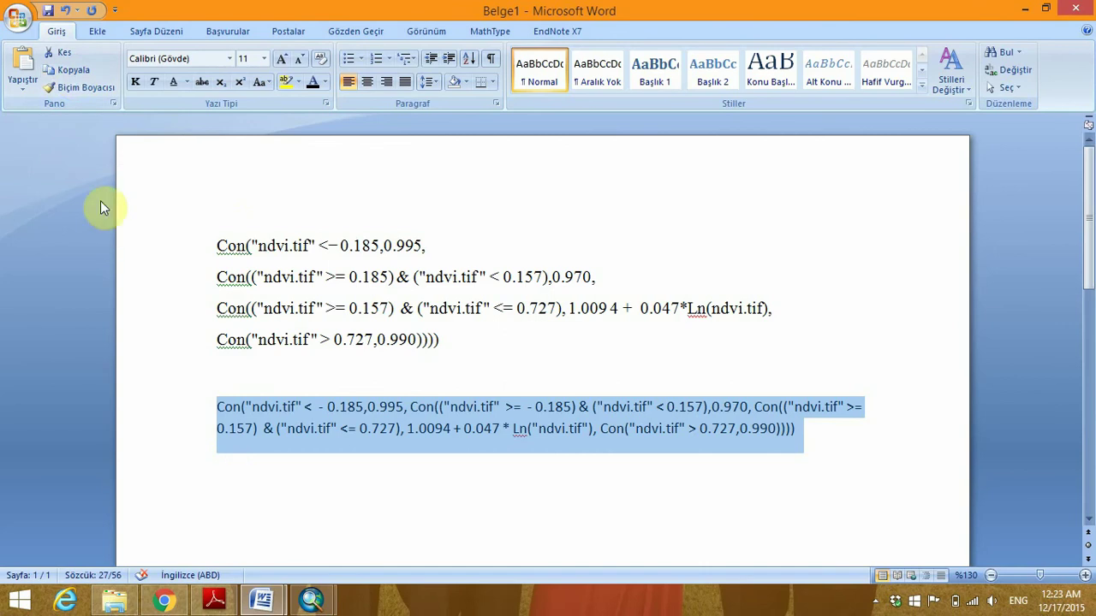
left_click(73, 71)
Step: Paste the copied nested Con emissivity expression into the Raster Calculator expression box
left_click(311, 599)
left_click(394, 528)
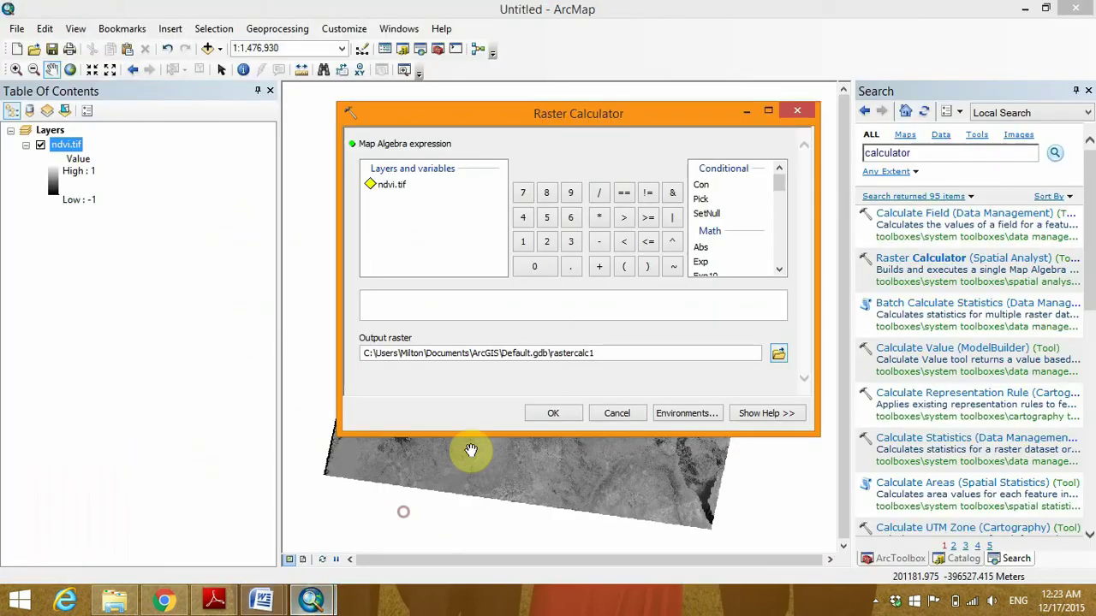
left_click(464, 317)
right_click(464, 317)
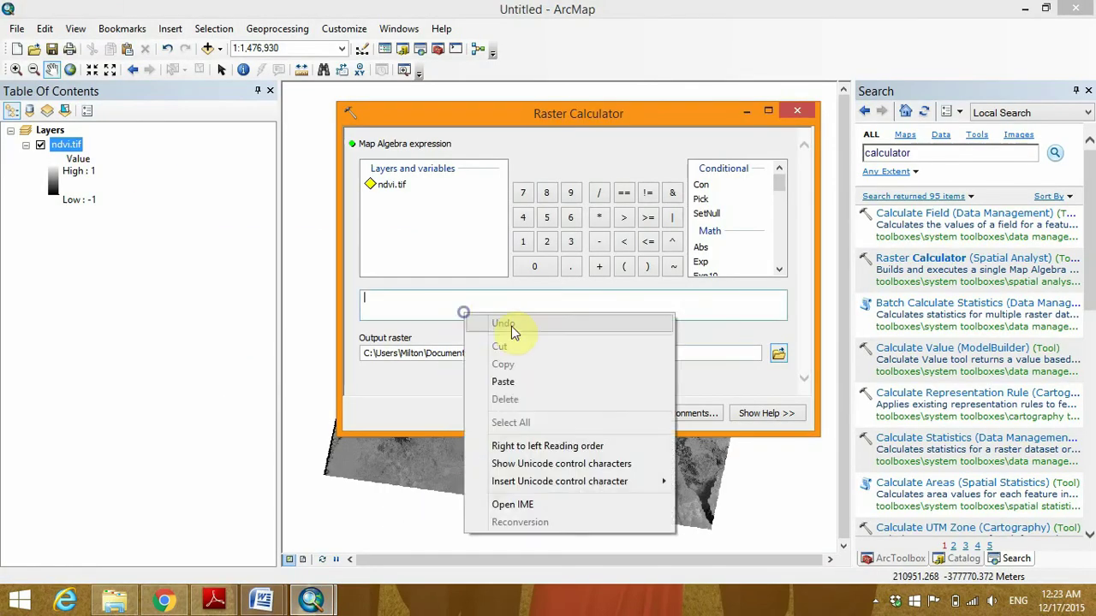
left_click(519, 385)
Step: View the report's sample command, then go back to the Belge1 document and deselect the expression
mouse_move(261, 599)
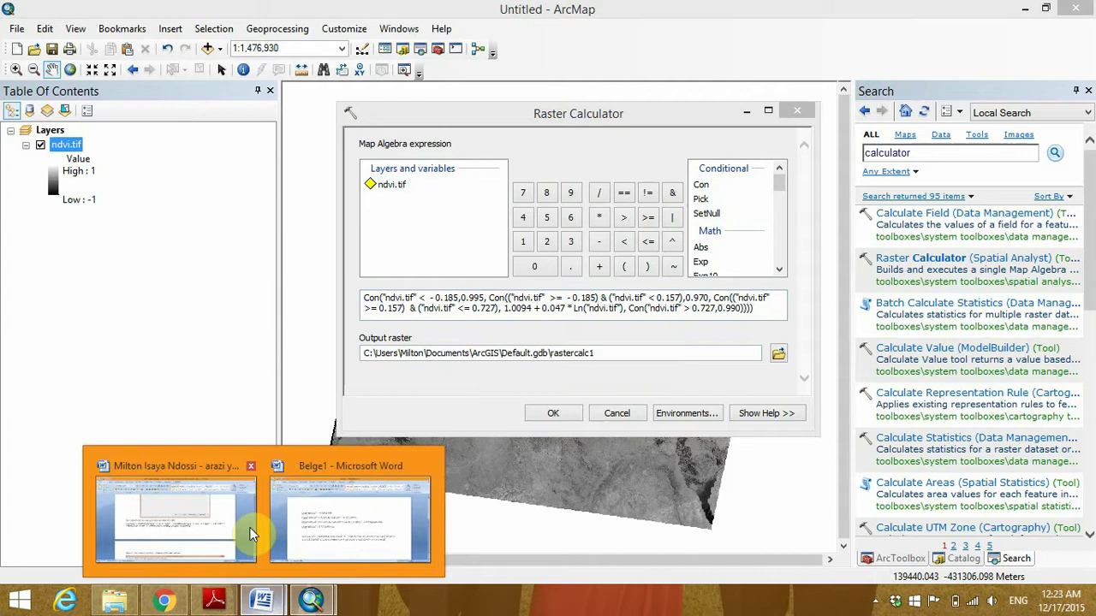
left_click(257, 532)
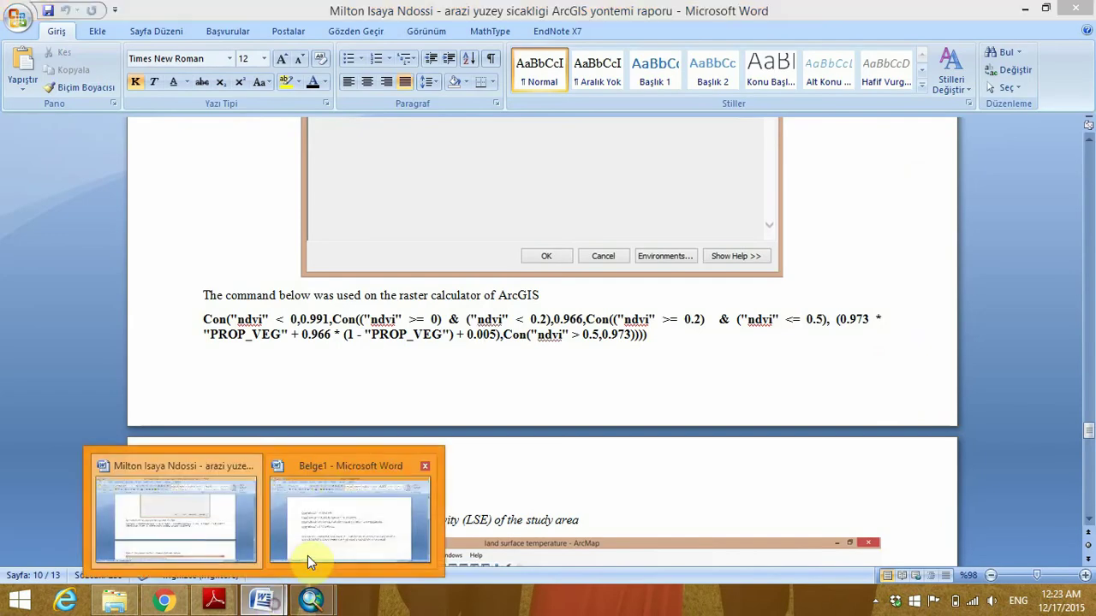
left_click(308, 555)
left_click(452, 351)
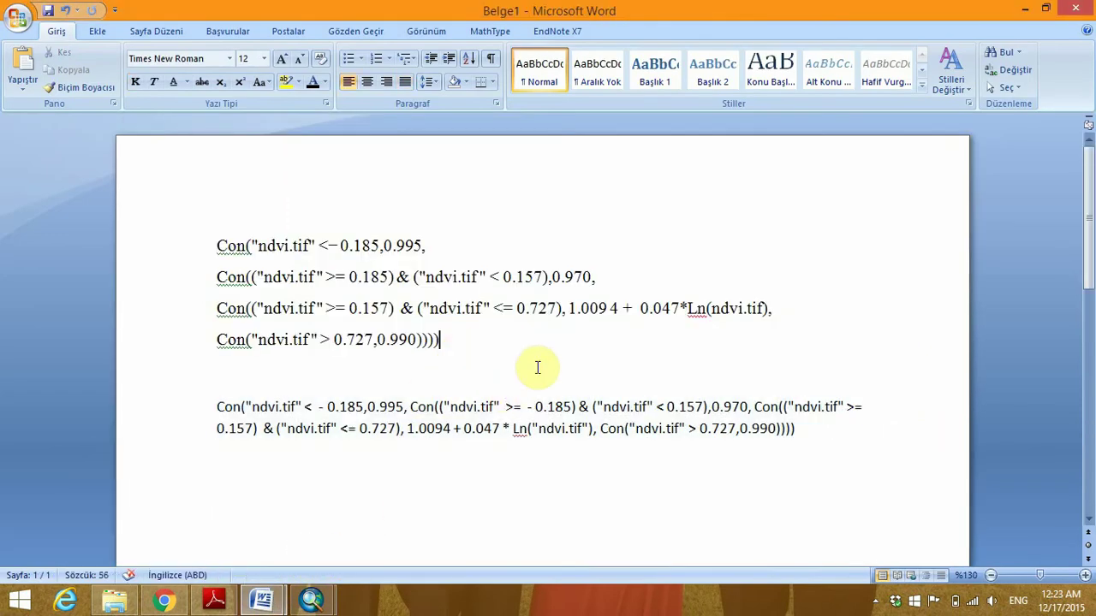
left_click(228, 246)
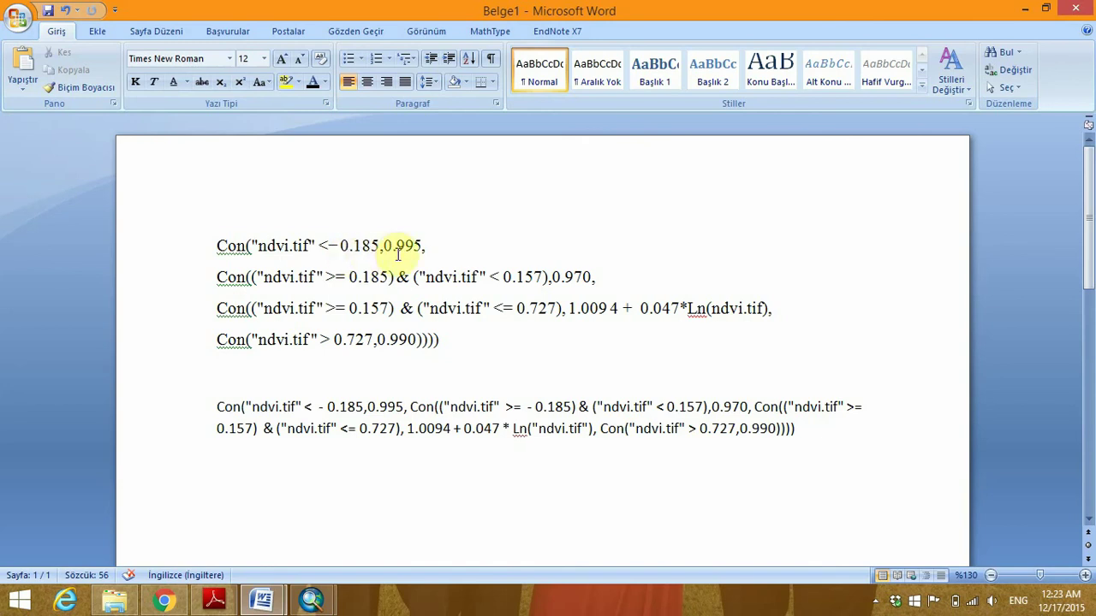
Step: Check each Con line's condition and value (0.995, logarithmic formula, 0.990) against Table 3
double_click(396, 249)
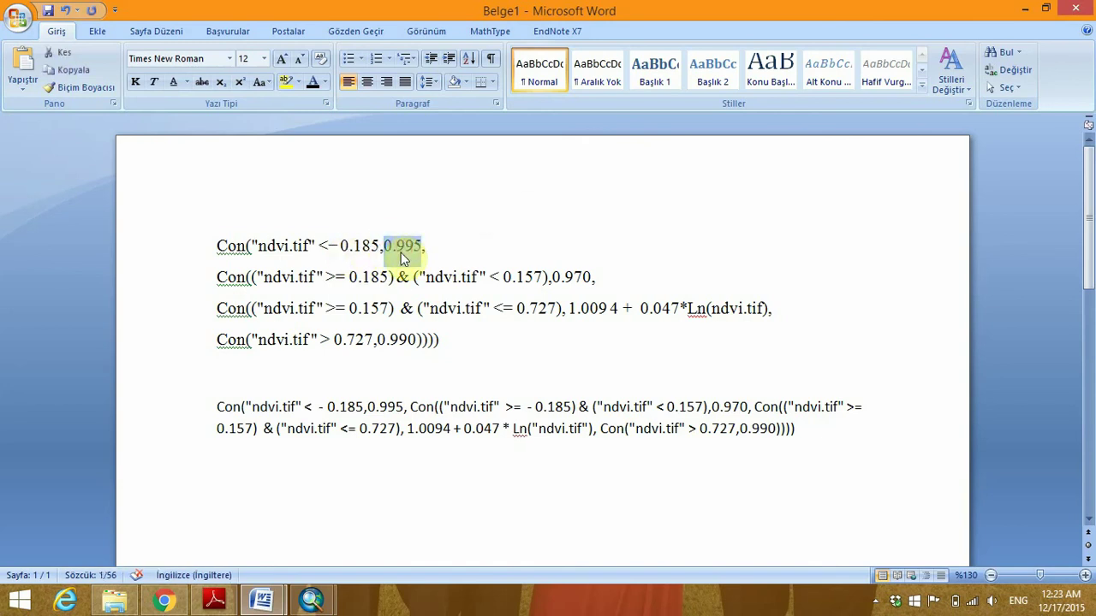
left_click(265, 277)
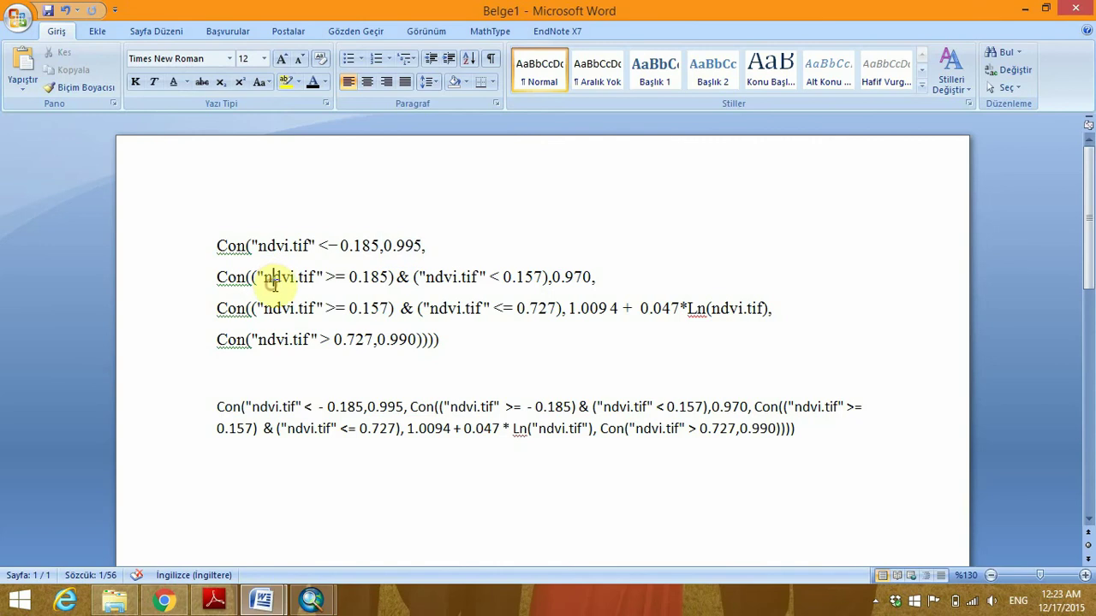
left_click_drag(266, 276, 591, 276)
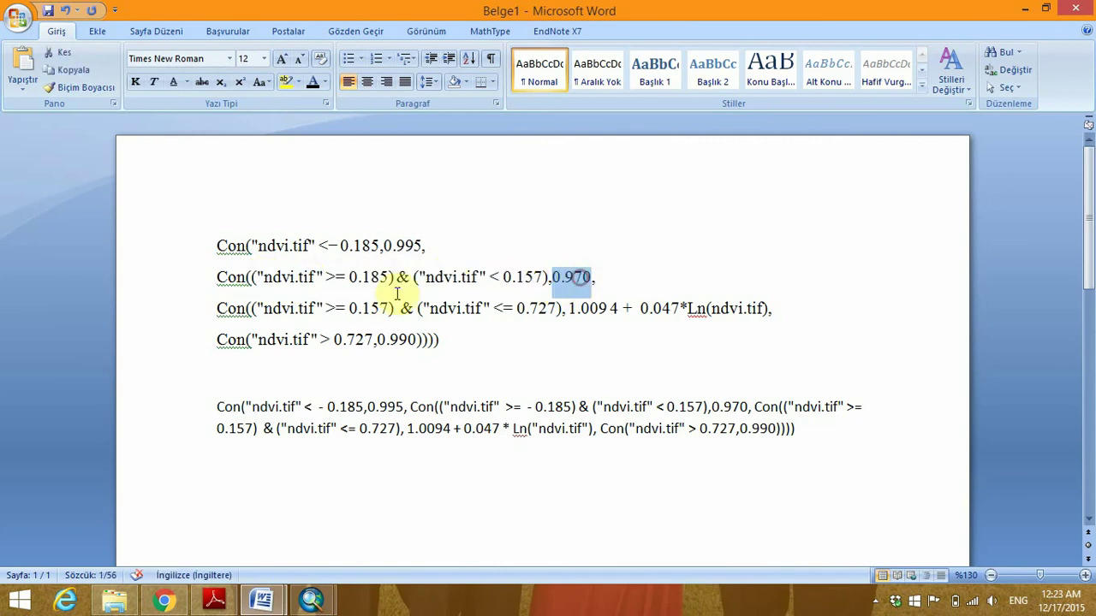
left_click_drag(217, 308, 762, 308)
left_click(269, 308)
left_click(567, 308)
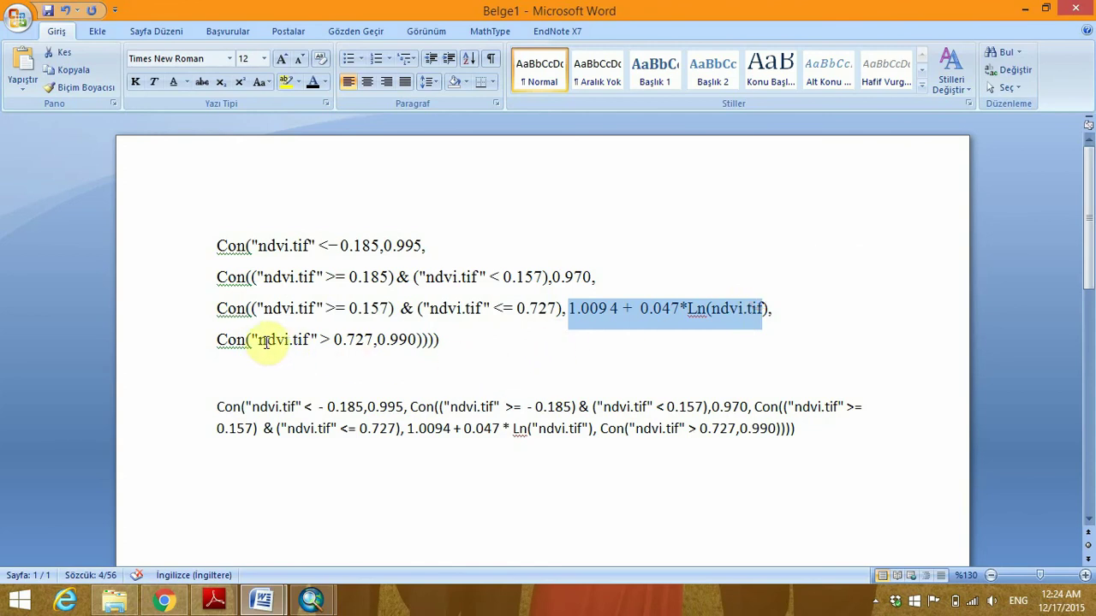
left_click_drag(257, 340, 408, 340)
Step: Set the Raster Calculator output to emissivity.tif in L7_LST and run the calculation
mouse_move(311, 599)
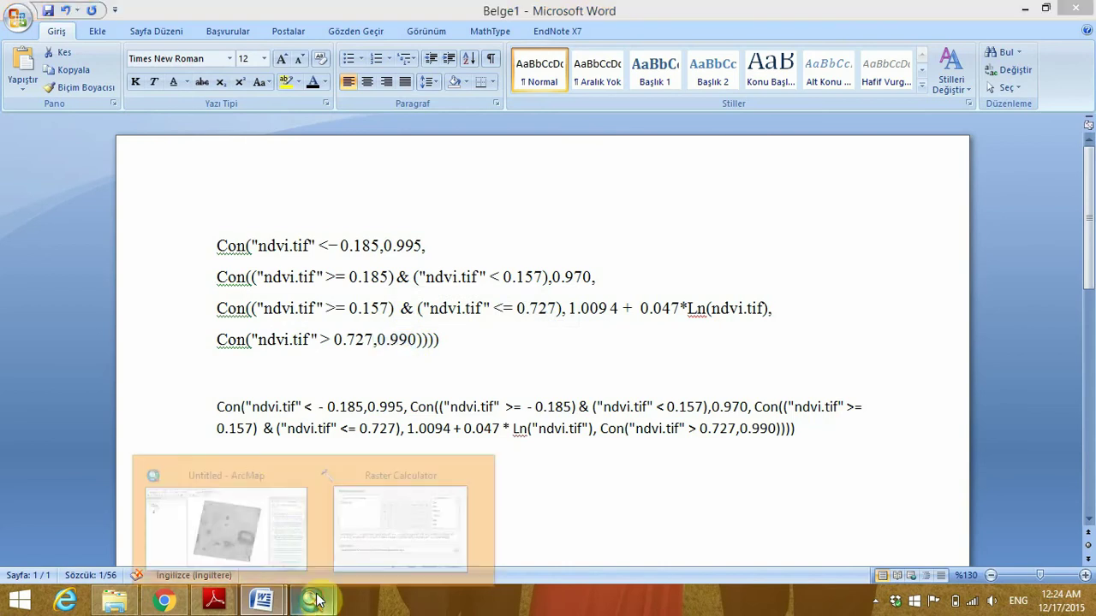
left_click(353, 525)
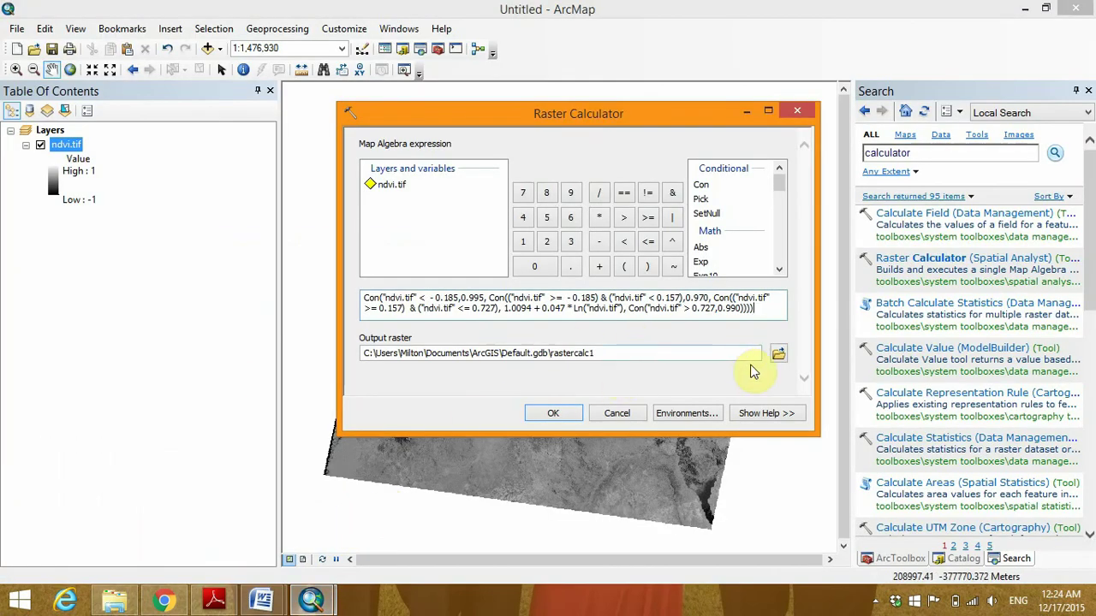
left_click(778, 356)
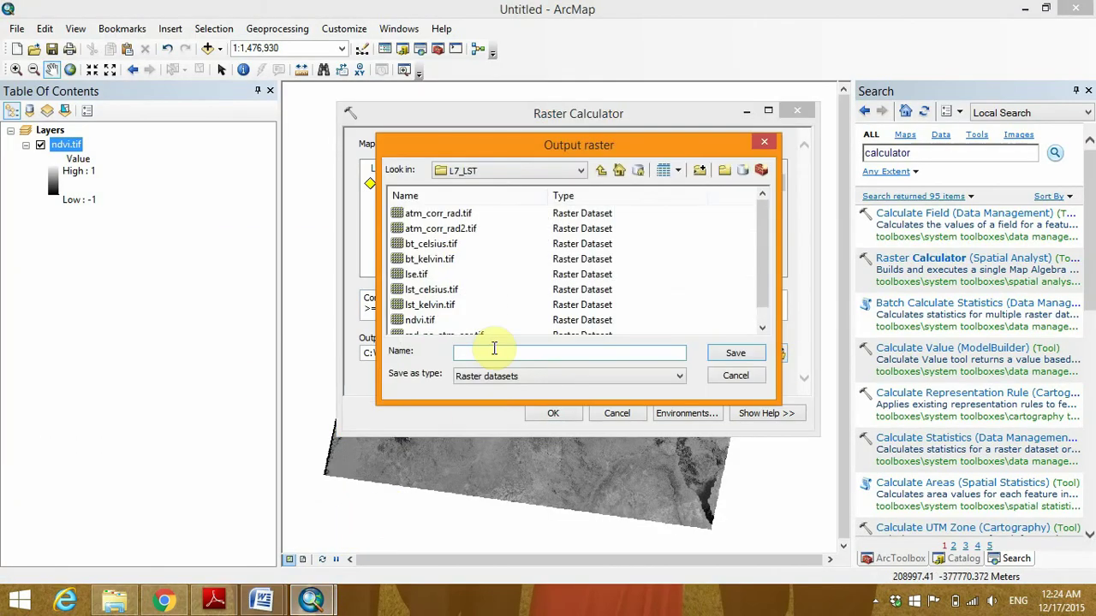
type("emissivity.tif")
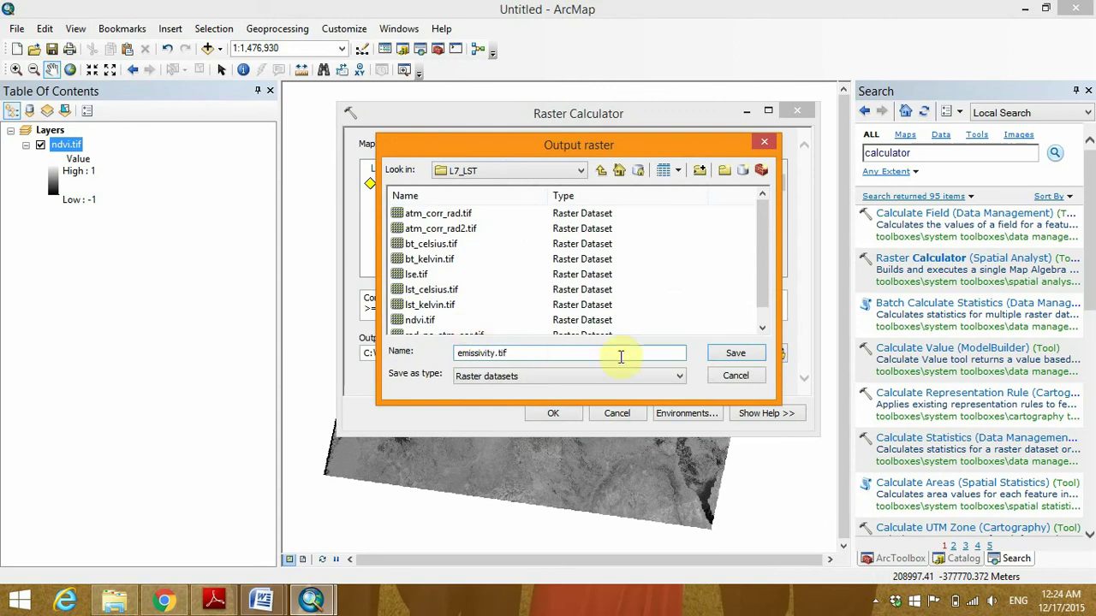
left_click(715, 353)
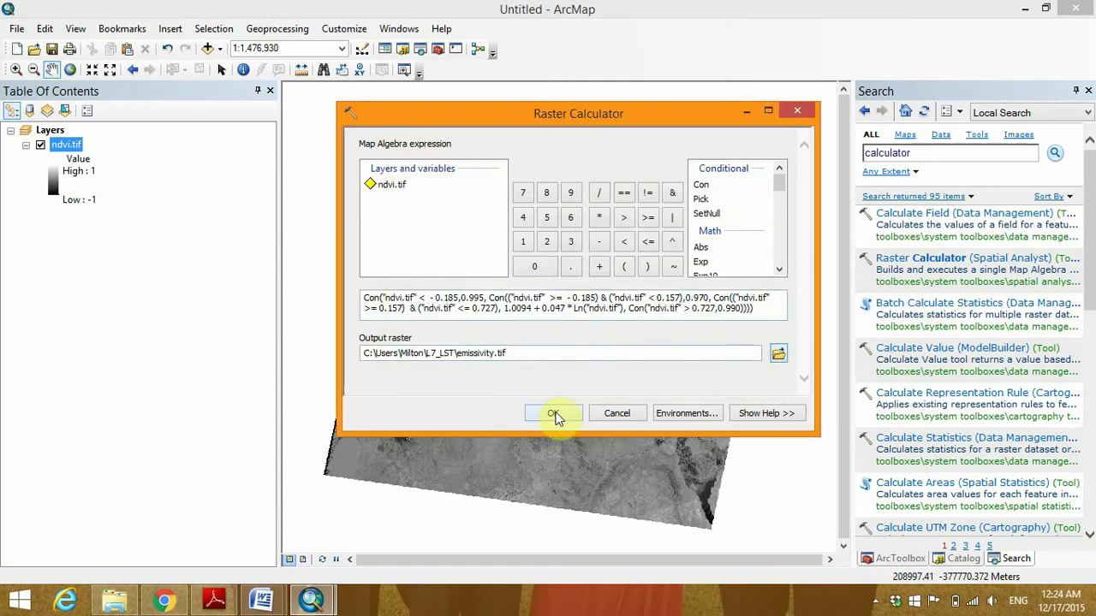
left_click(553, 414)
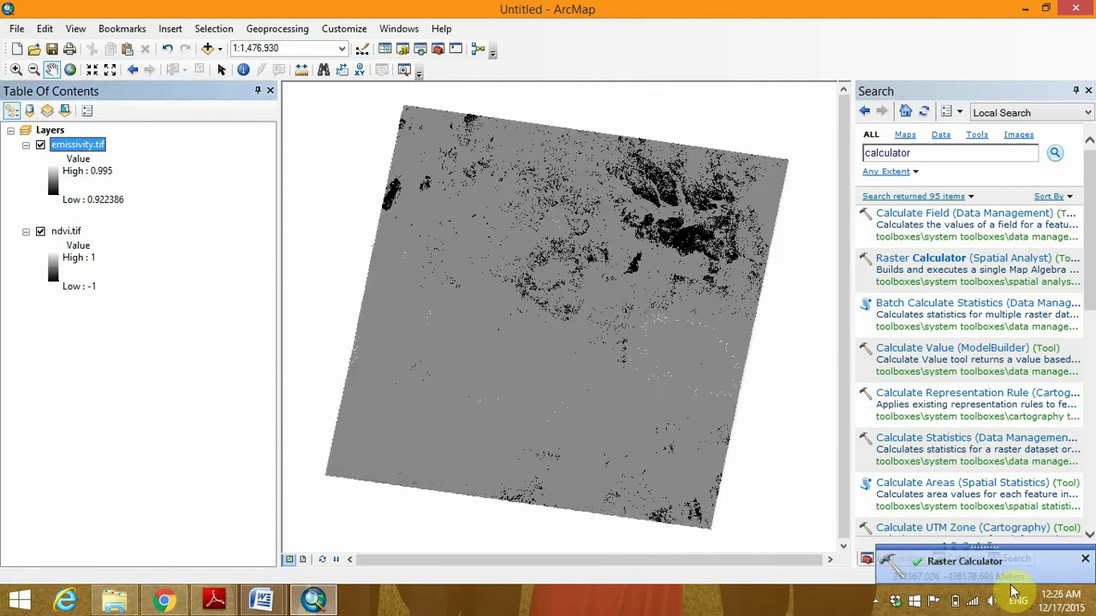
Step: Dismiss the tool-completion notification and zoom into the new emissivity.tif layer
left_click(1086, 560)
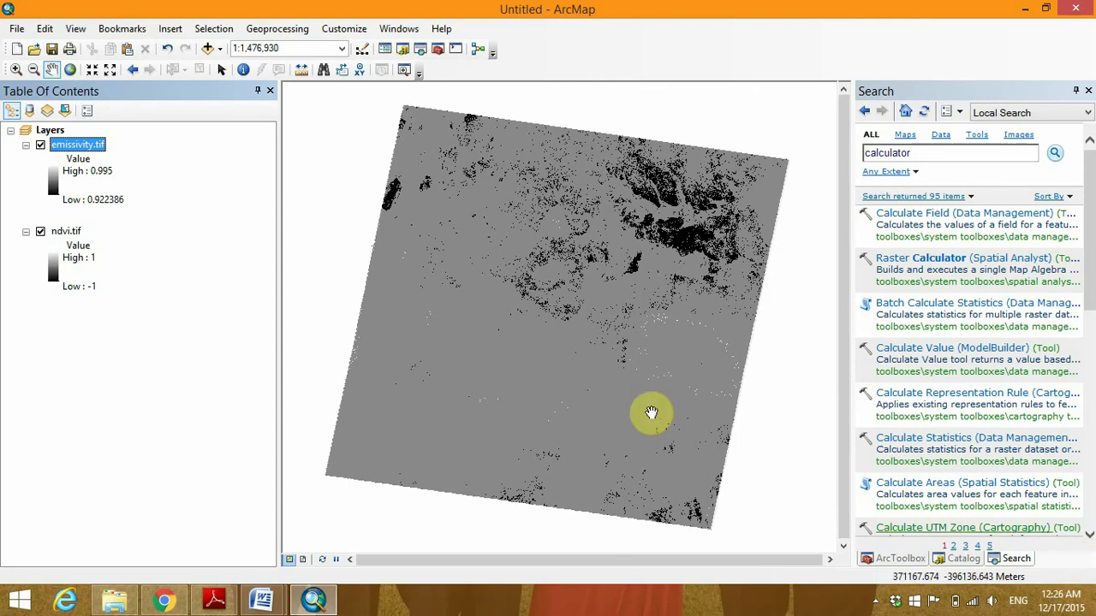
scroll(474, 271, "up", 4)
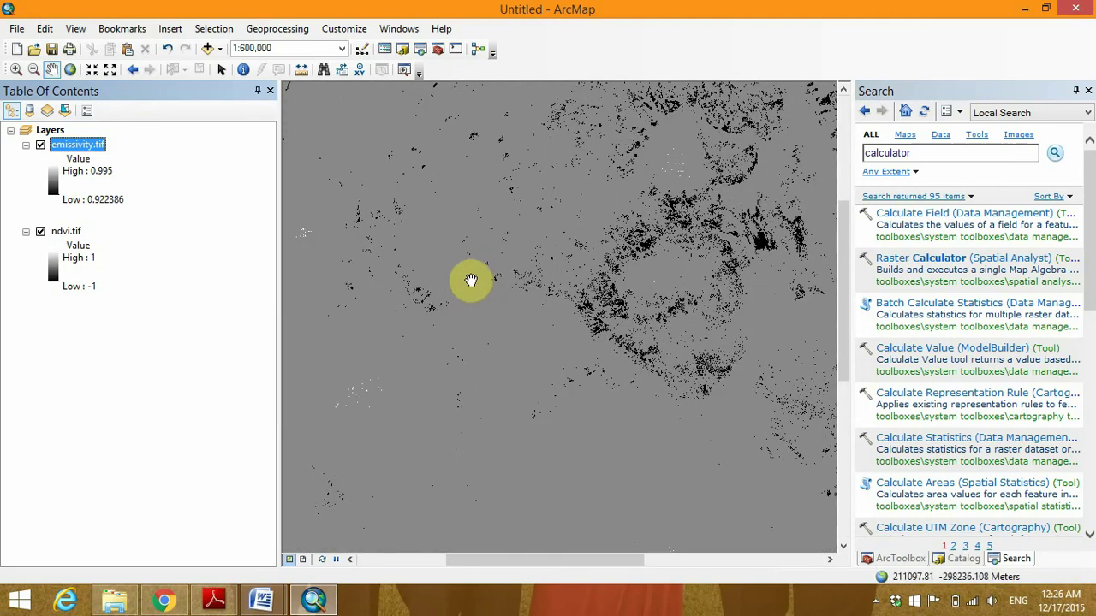
Step: Choose the green-yellow-brown colour ramp for emissivity.tif in place of grayscale
left_click(55, 175)
double_click(54, 176)
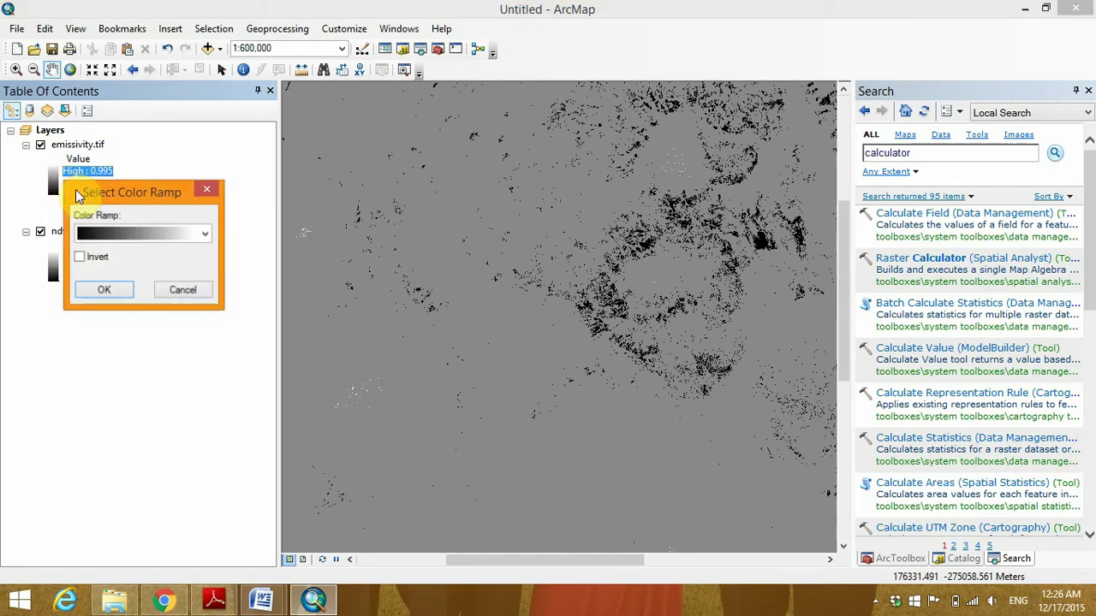
left_click(99, 232)
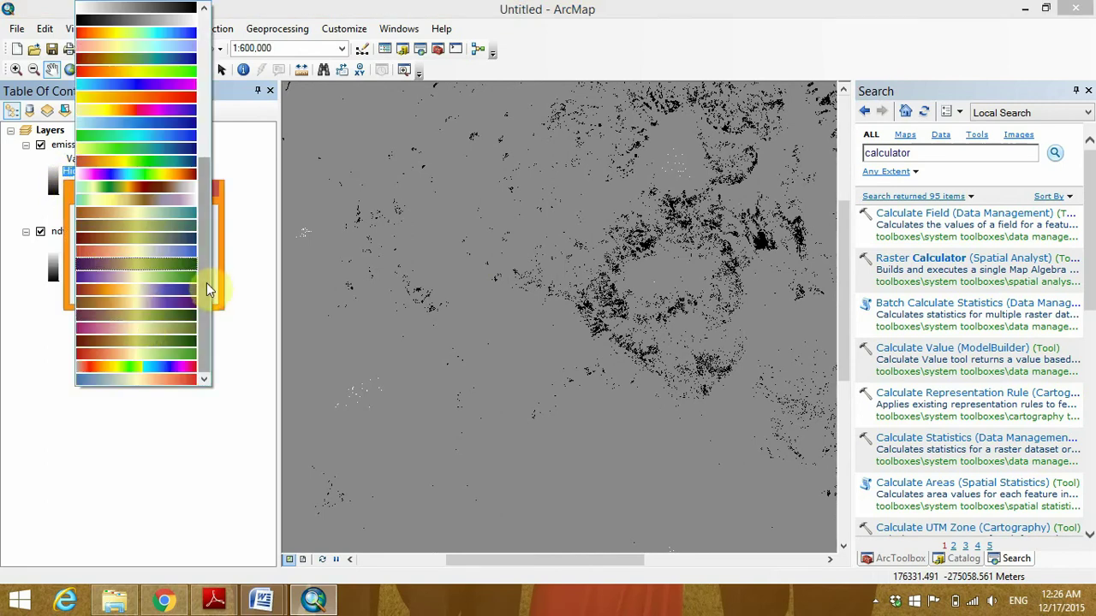
mouse_move(206, 283)
left_mouse_down()
mouse_move(202, 134)
mouse_move(209, 295)
left_mouse_up()
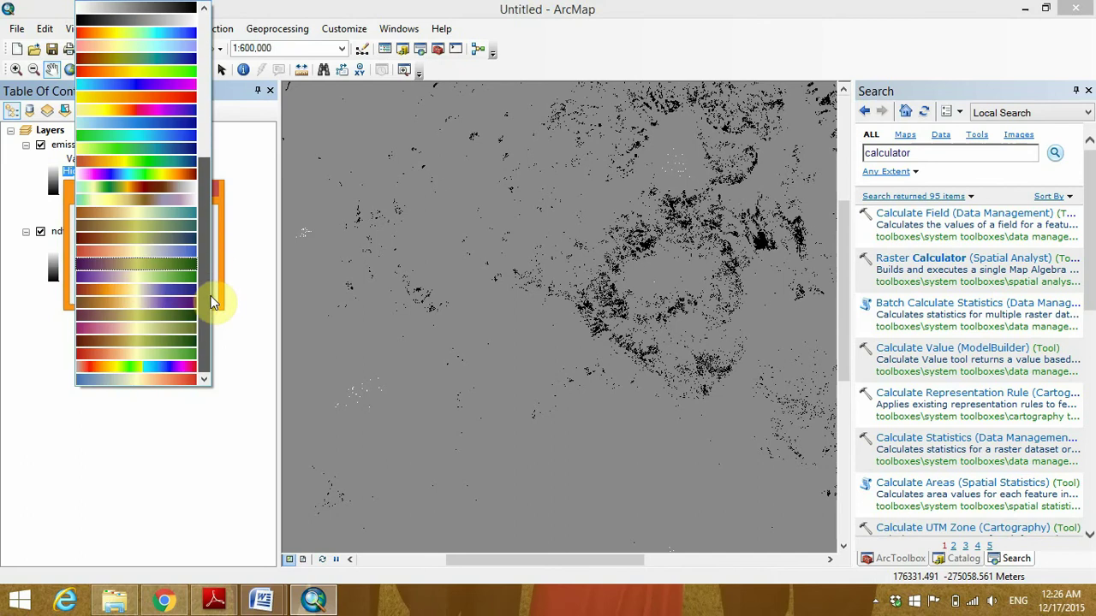
left_click(163, 188)
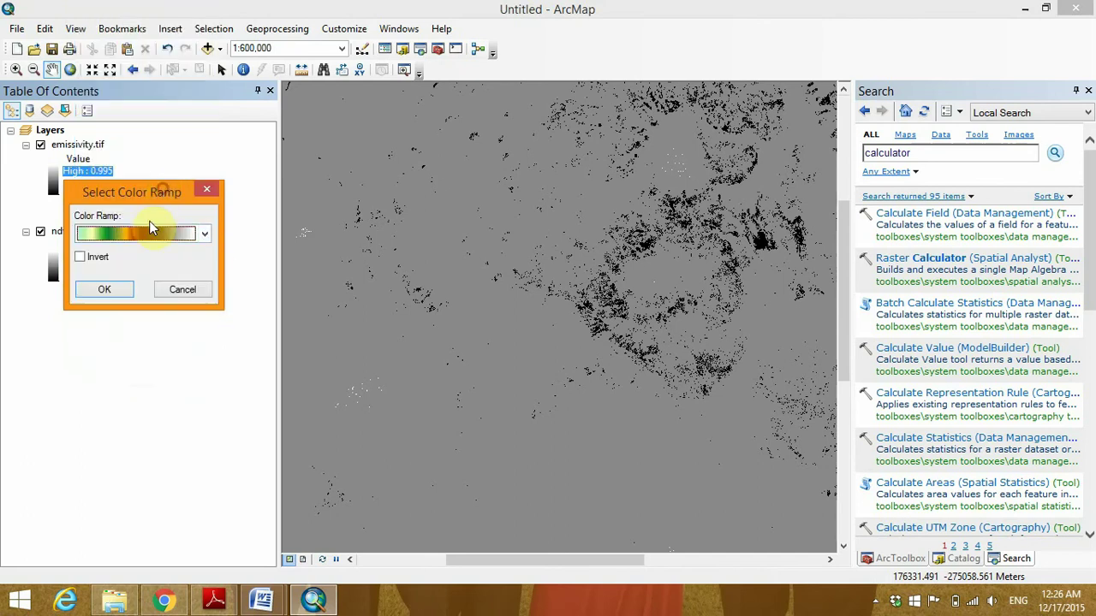
Step: Apply the new ramp, show the full extent, and switch off and collapse the ndvi.tif layer
left_click(105, 289)
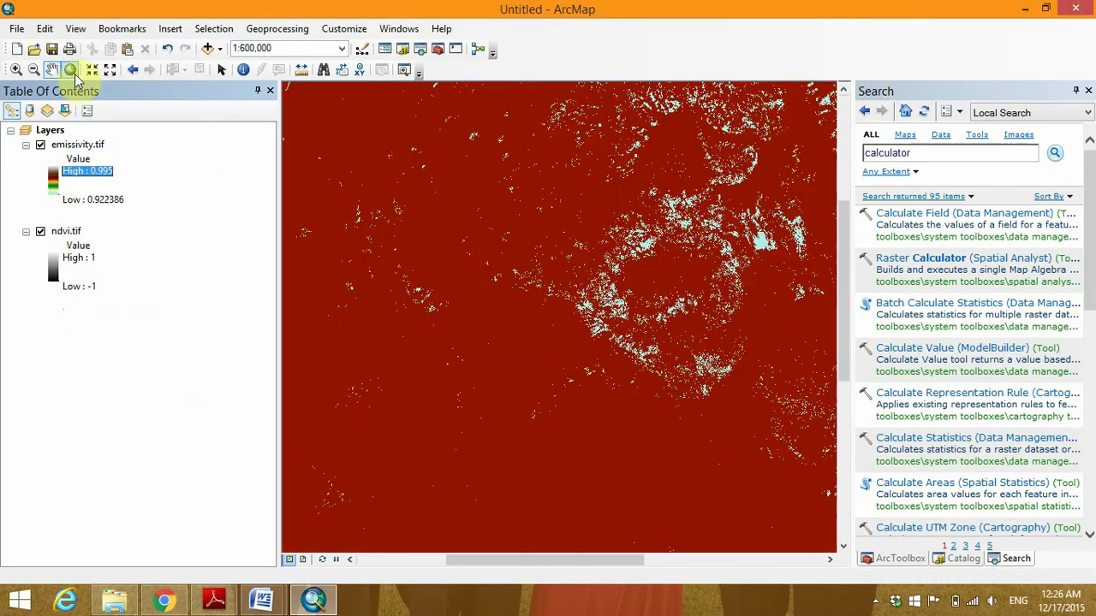
left_click(71, 69)
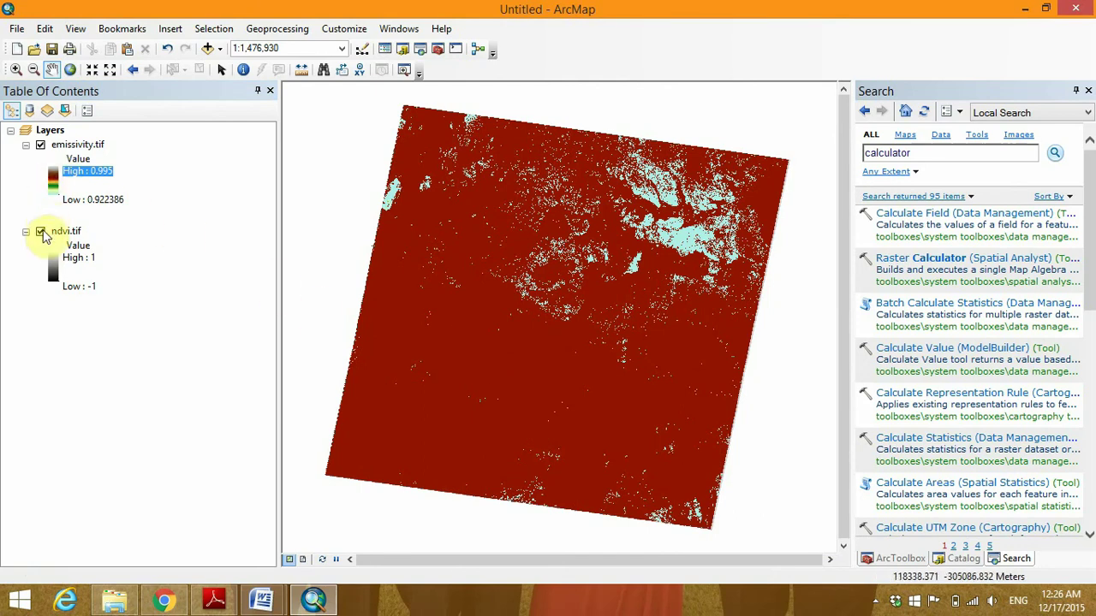
left_click(41, 233)
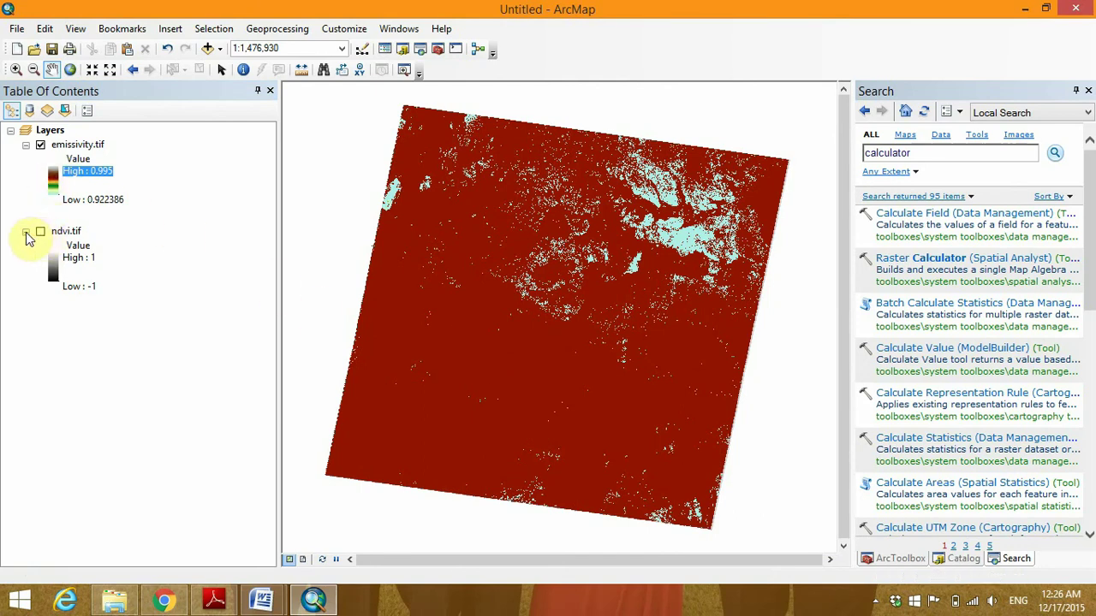
left_click(27, 233)
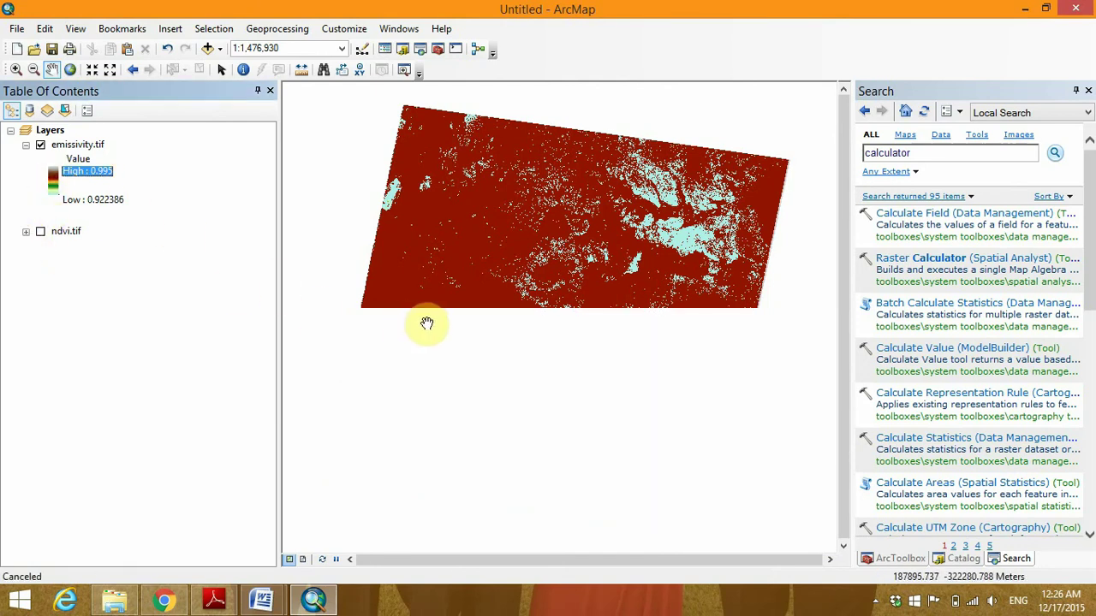
left_click(322, 560)
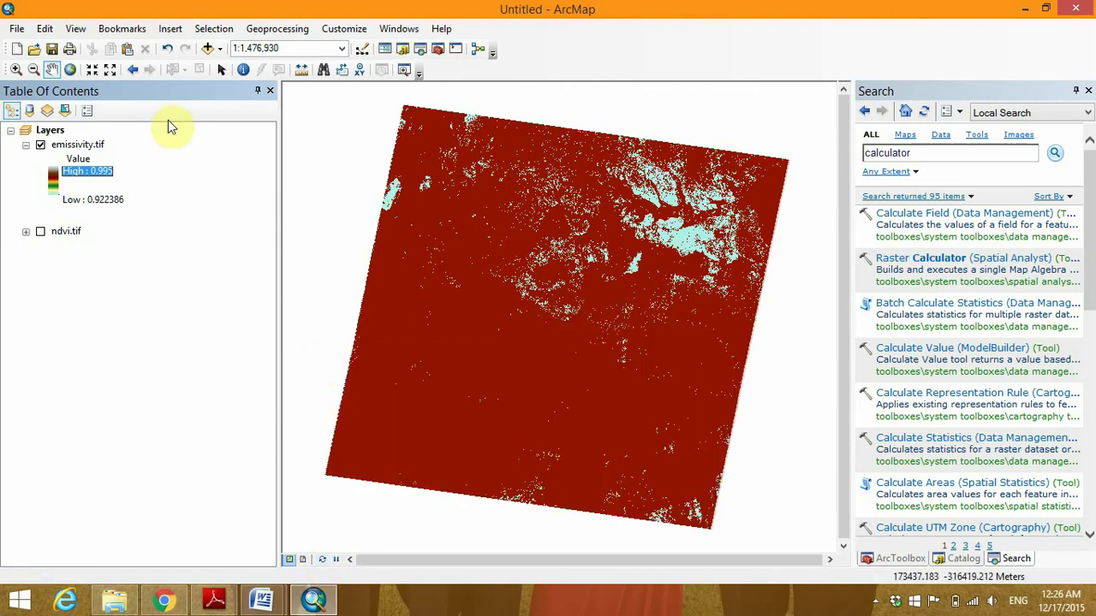
Step: Zoom in and identify an emissivity pixel, reading the value 0.970000
left_click(243, 69)
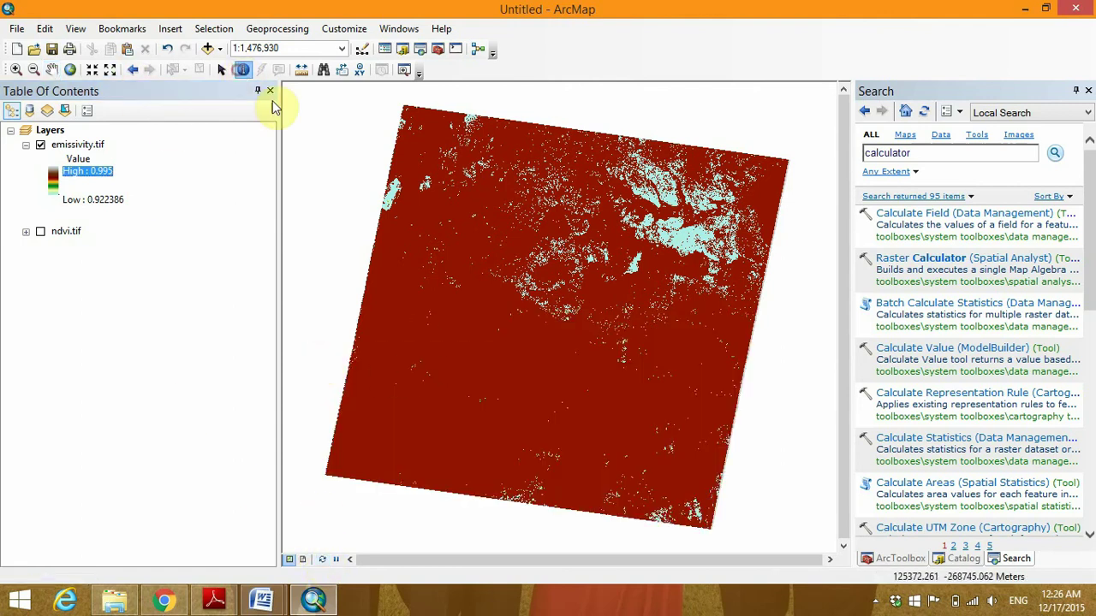
scroll(450, 315, "up", 2)
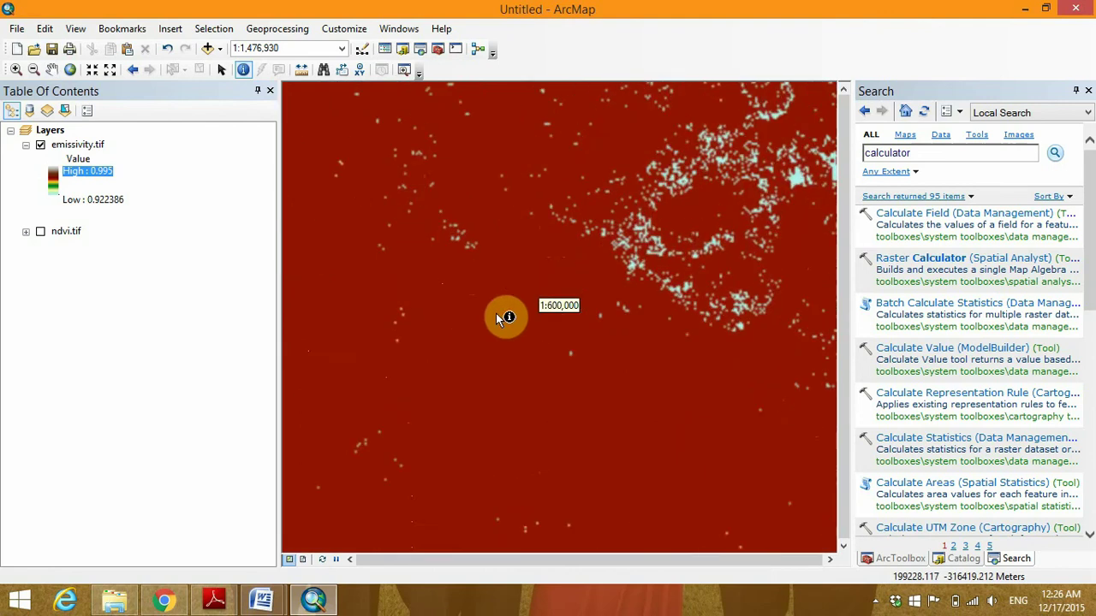
scroll(479, 326, "up", 1)
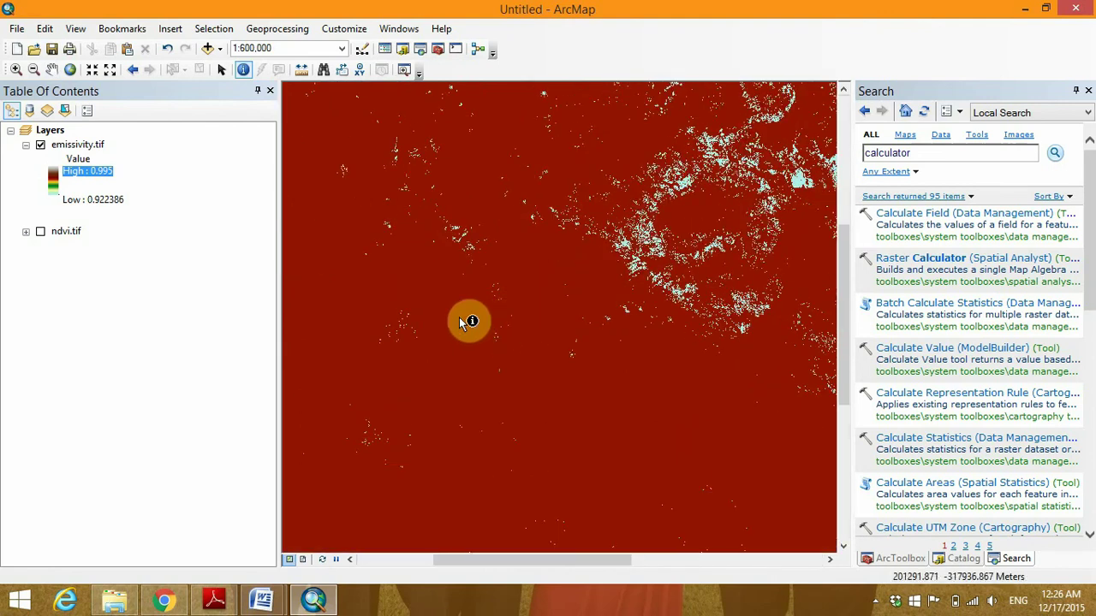
left_click(458, 317)
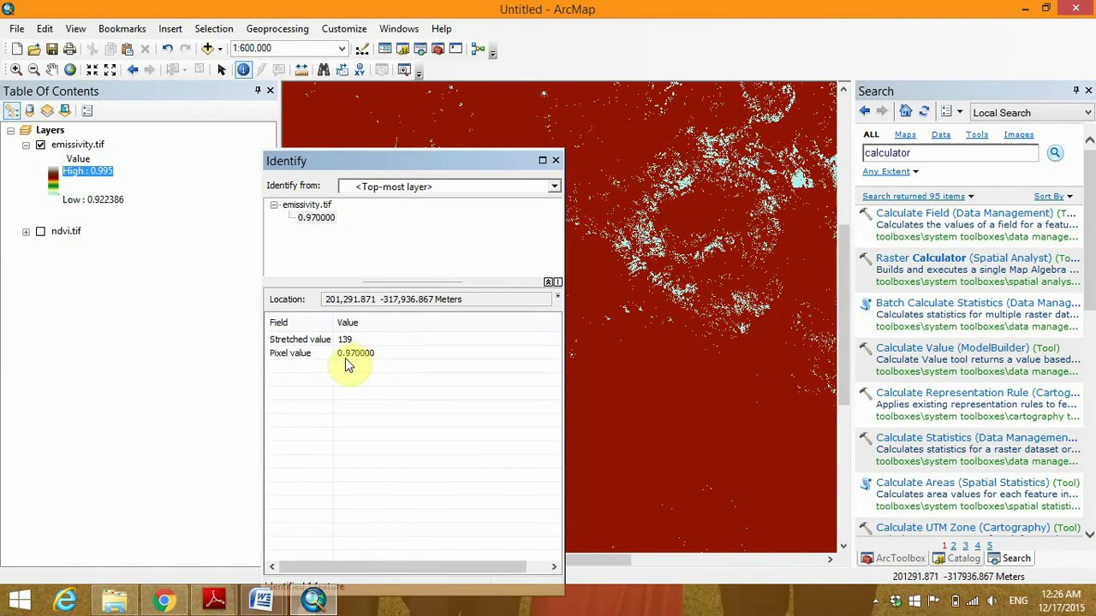
left_click(555, 162)
Step: Zoom back out and identify a cyan pixel, reading emissivity 0.926781
scroll(642, 236, "down", 5)
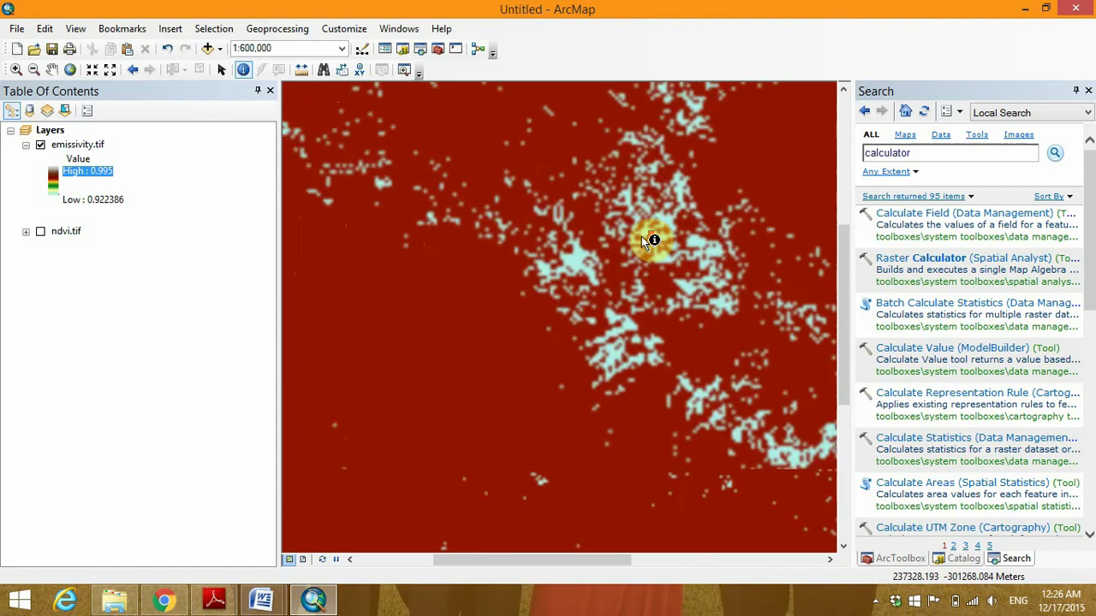
scroll(643, 236, "down", 4)
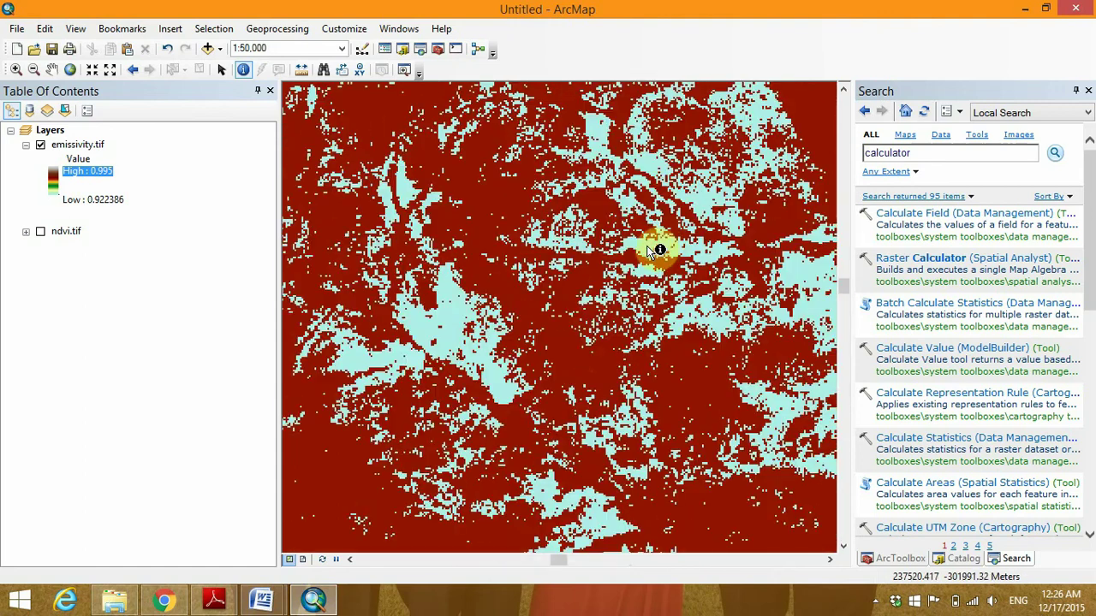
scroll(642, 247, "down", 2)
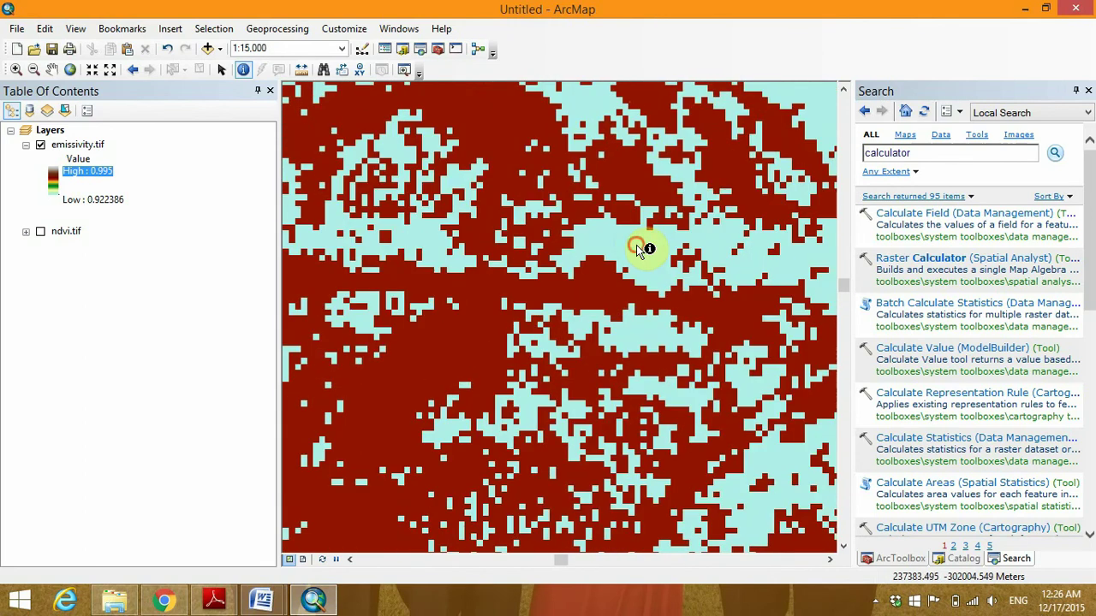
left_click(635, 245)
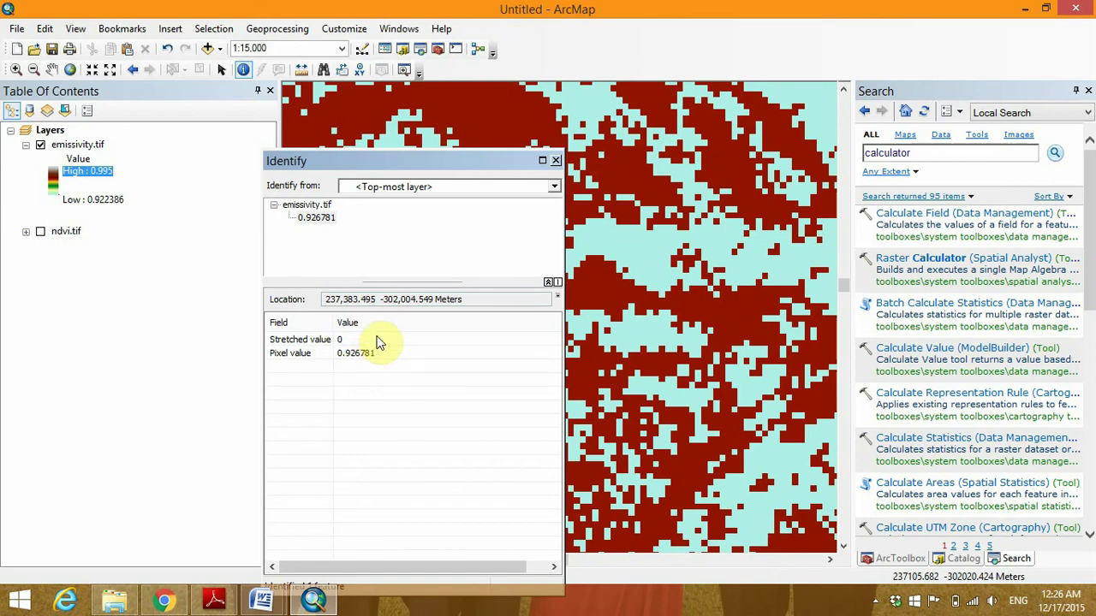
left_click(556, 160)
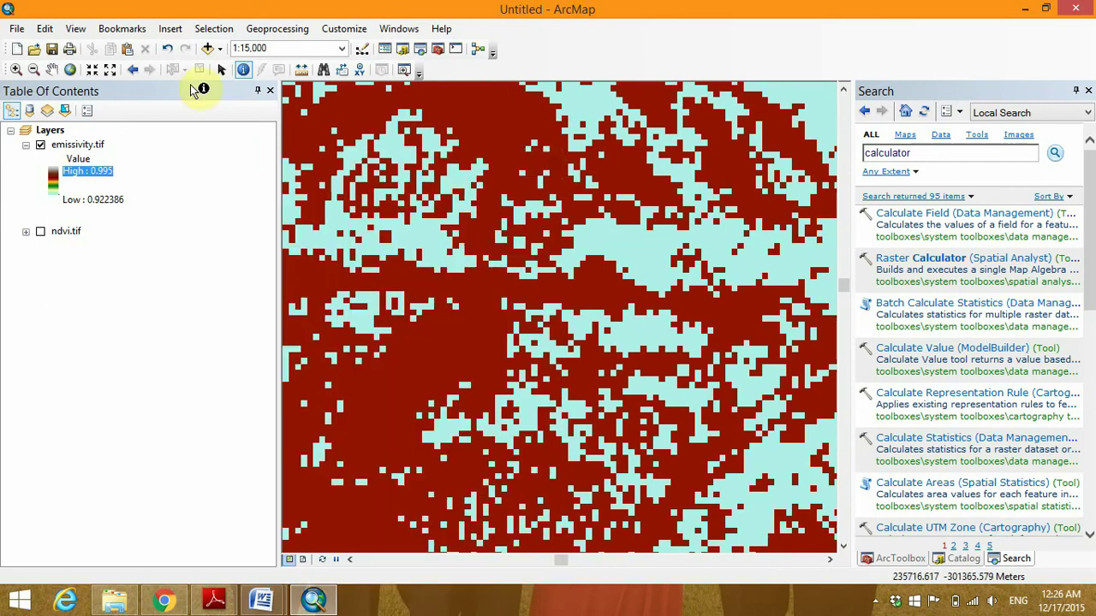
Step: Identify a pixel near the raster's lower-right edge (0.939153) and return to the full extent
left_click(71, 69)
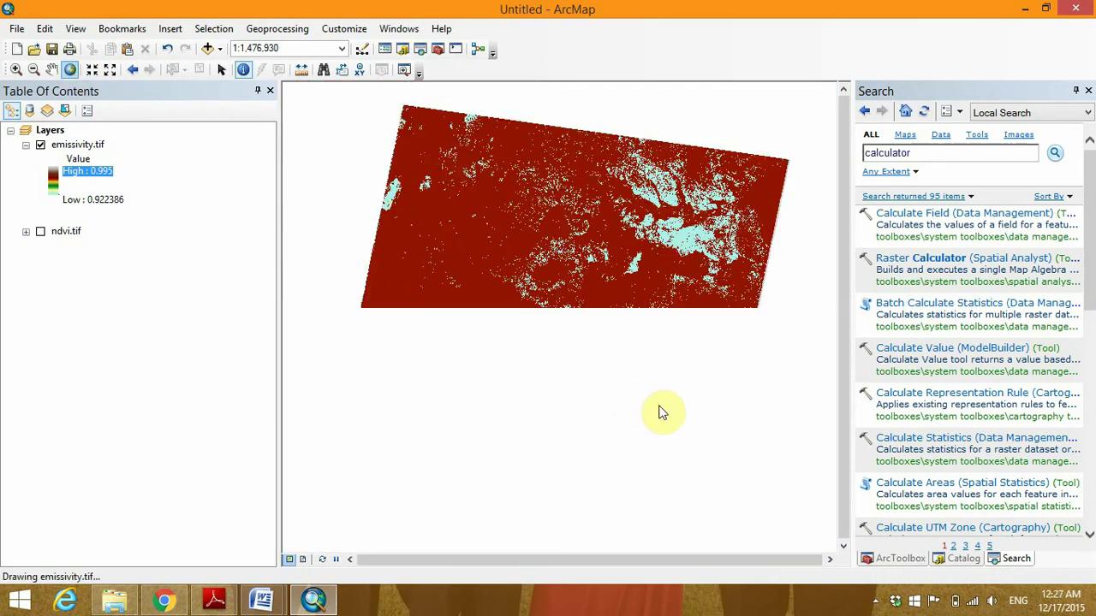
scroll(699, 512, "down", 2)
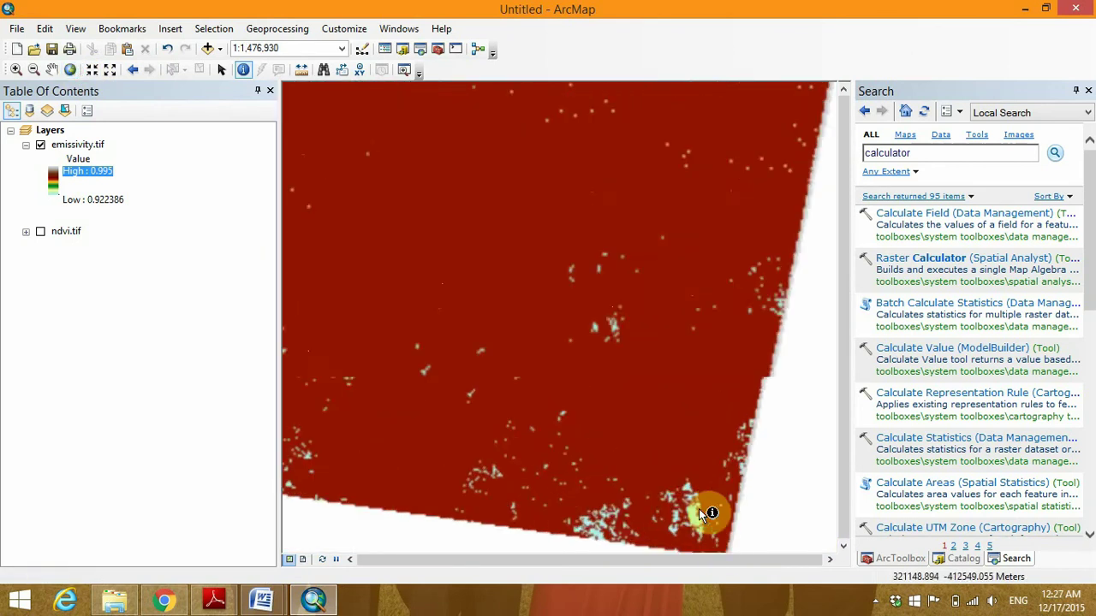
scroll(698, 509, "down", 3)
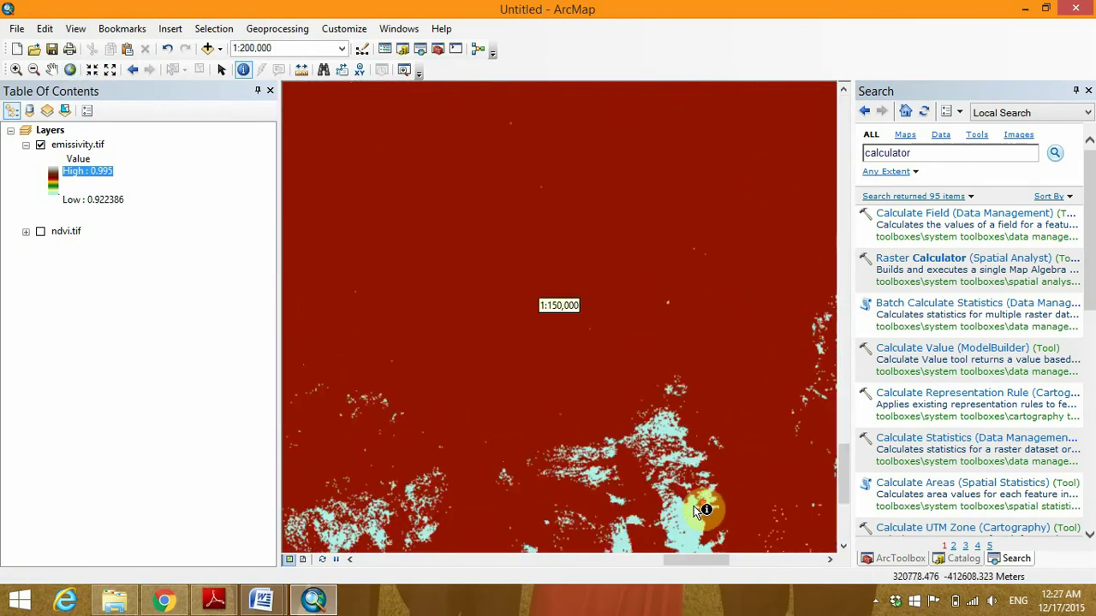
scroll(692, 509, "down", 3)
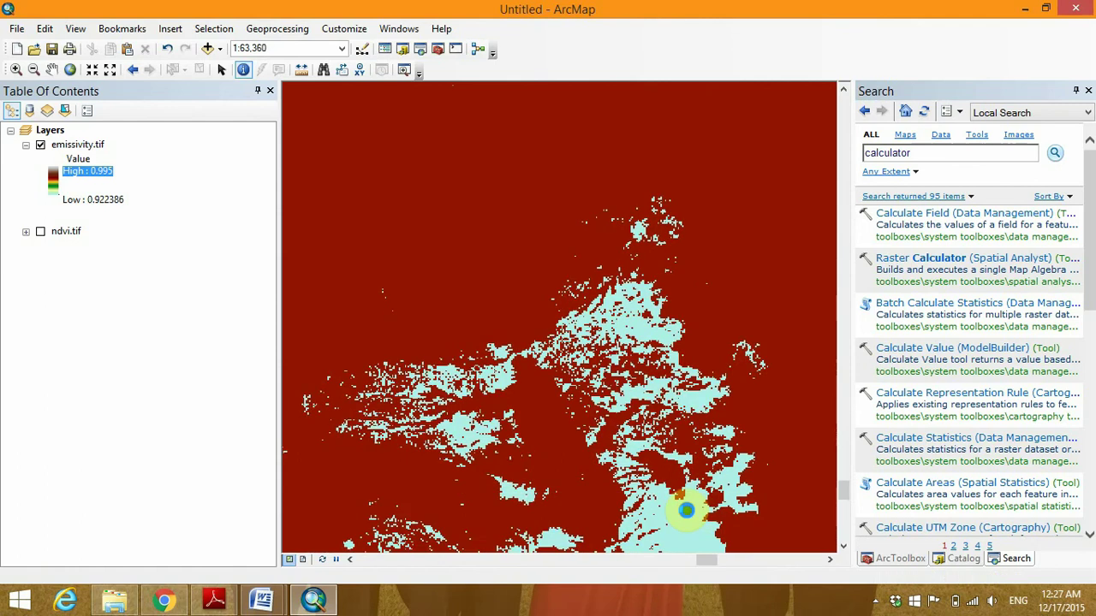
left_click(686, 511)
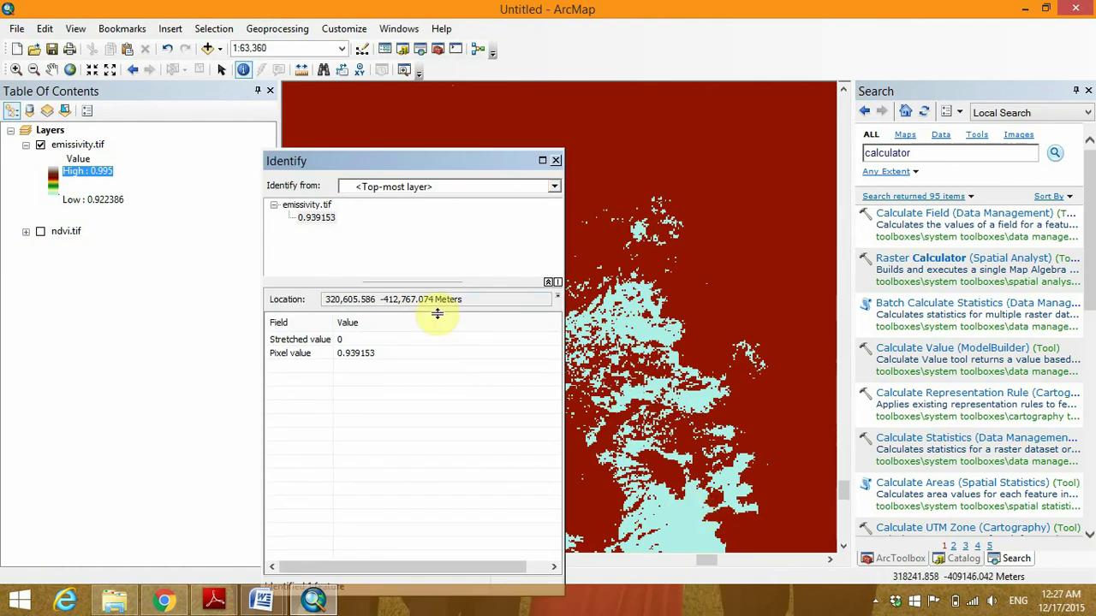
left_click(557, 162)
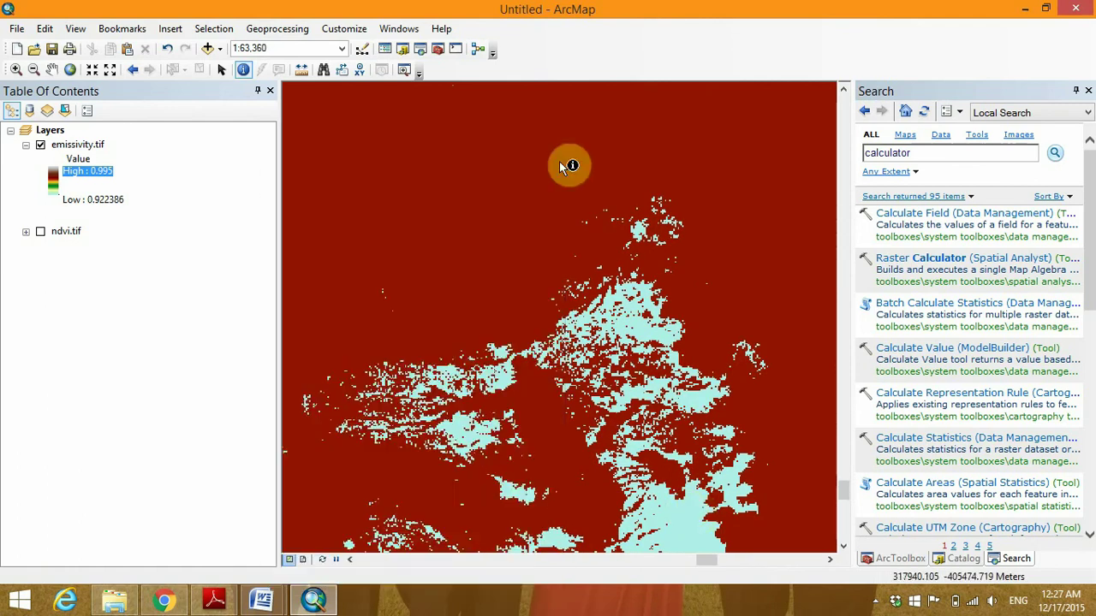
left_click(70, 70)
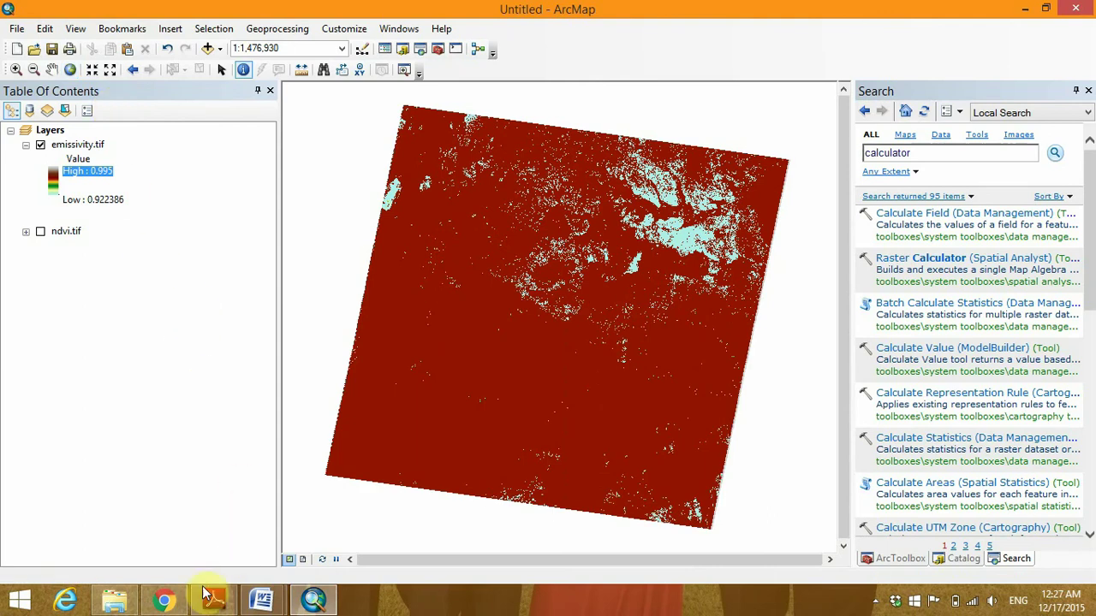
mouse_move(174, 604)
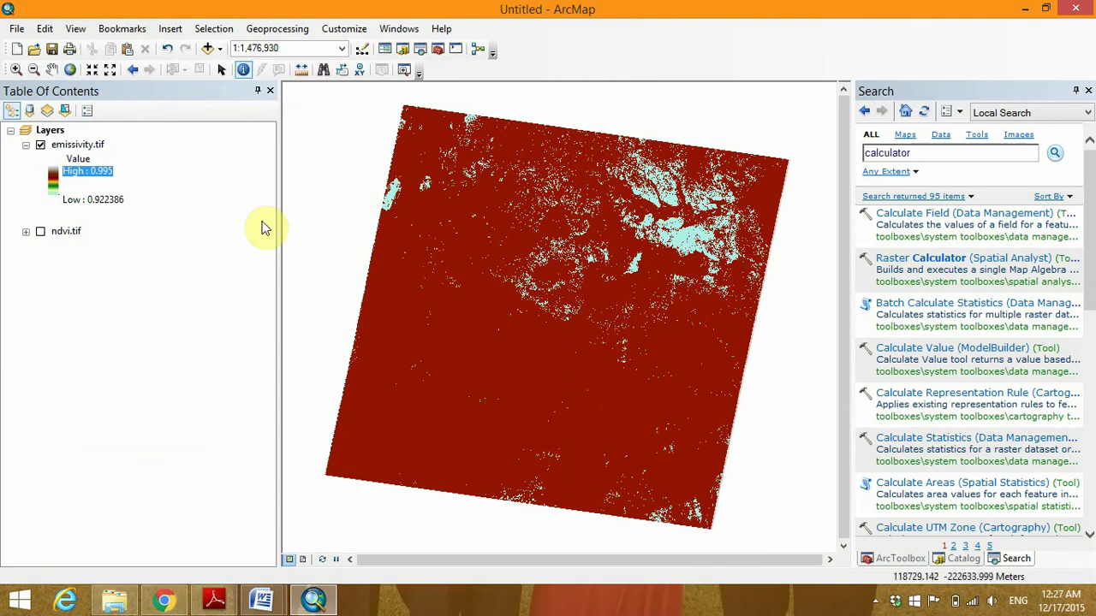